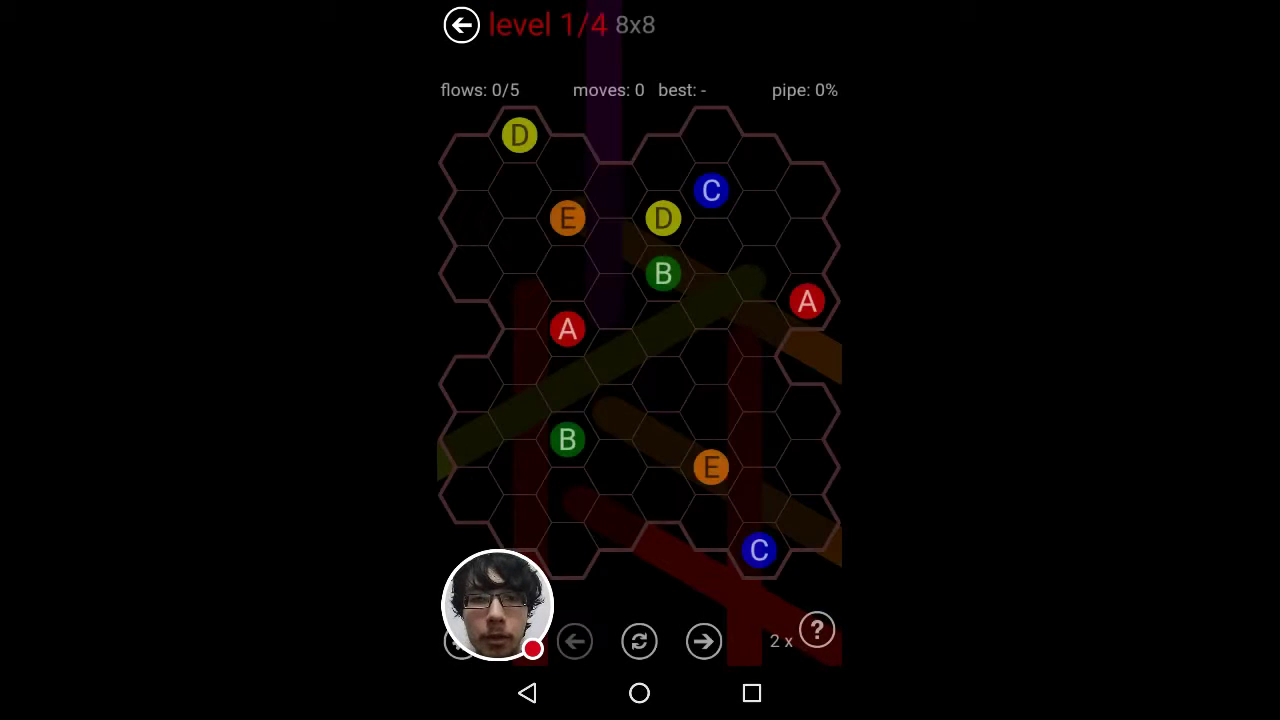
Route the yellow pipe between the two D dots, passing under E
mouse_move(519, 135)
left_mouse_down()
mouse_move(470, 495)
mouse_move(665, 440)
left_mouse_up()
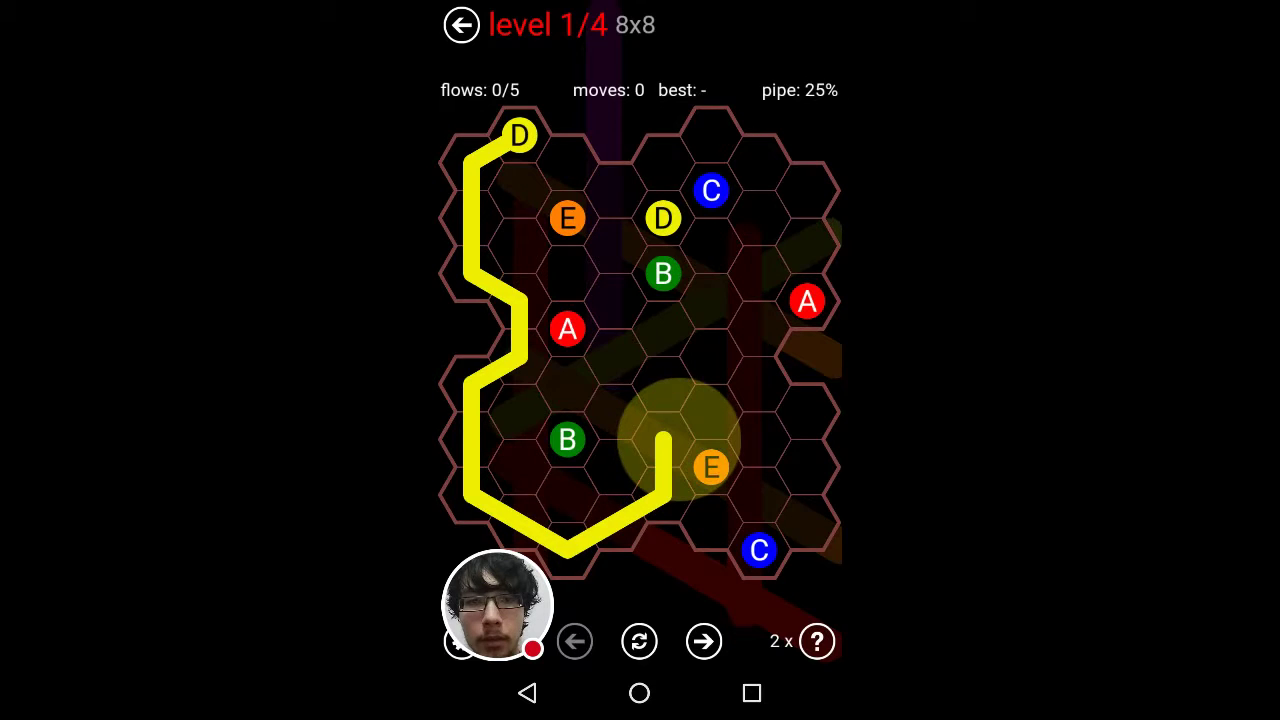
left_click_drag(665, 440, 663, 219)
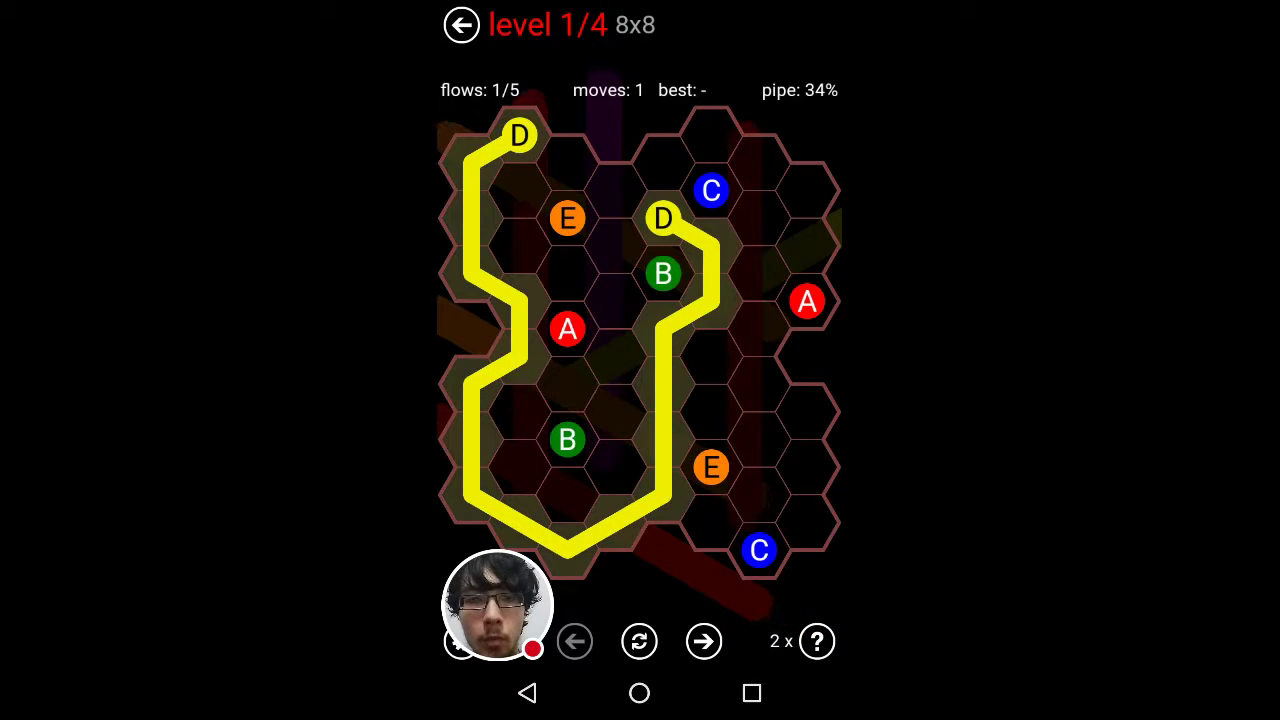
mouse_move(655, 500)
left_mouse_down()
mouse_move(760, 420)
mouse_move(663, 219)
left_mouse_up()
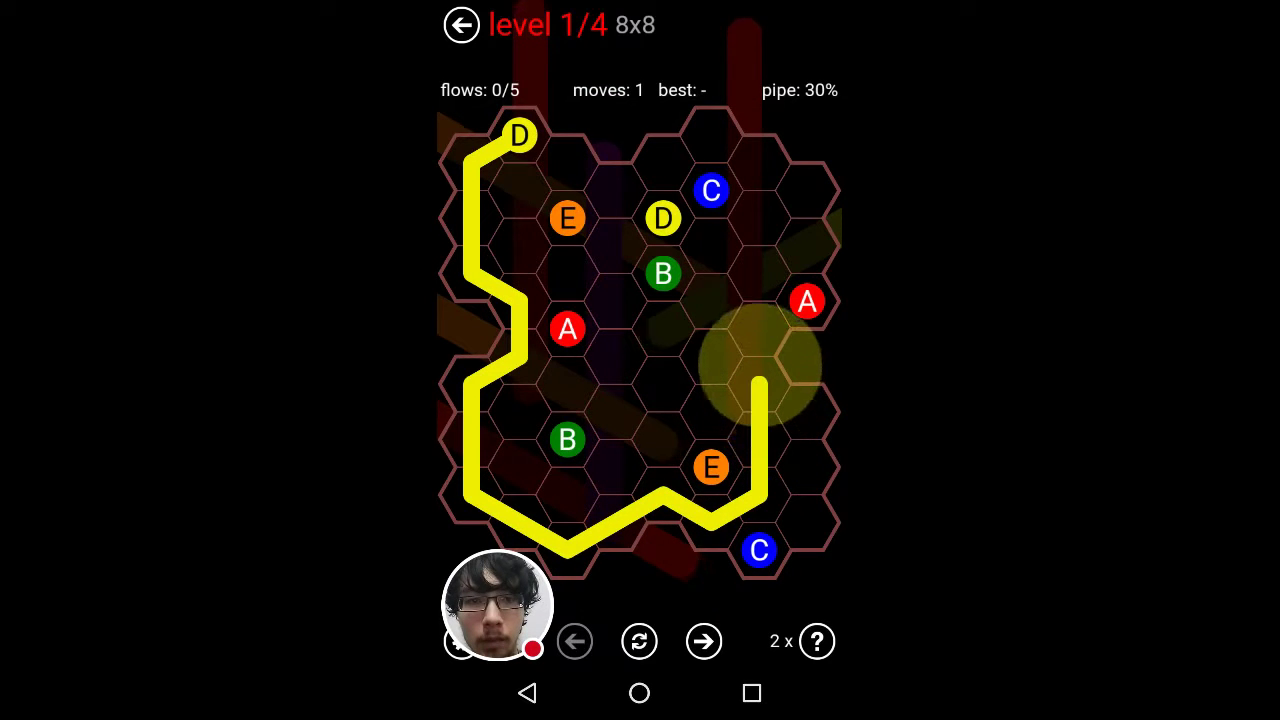
left_click_drag(757, 455, 711, 245)
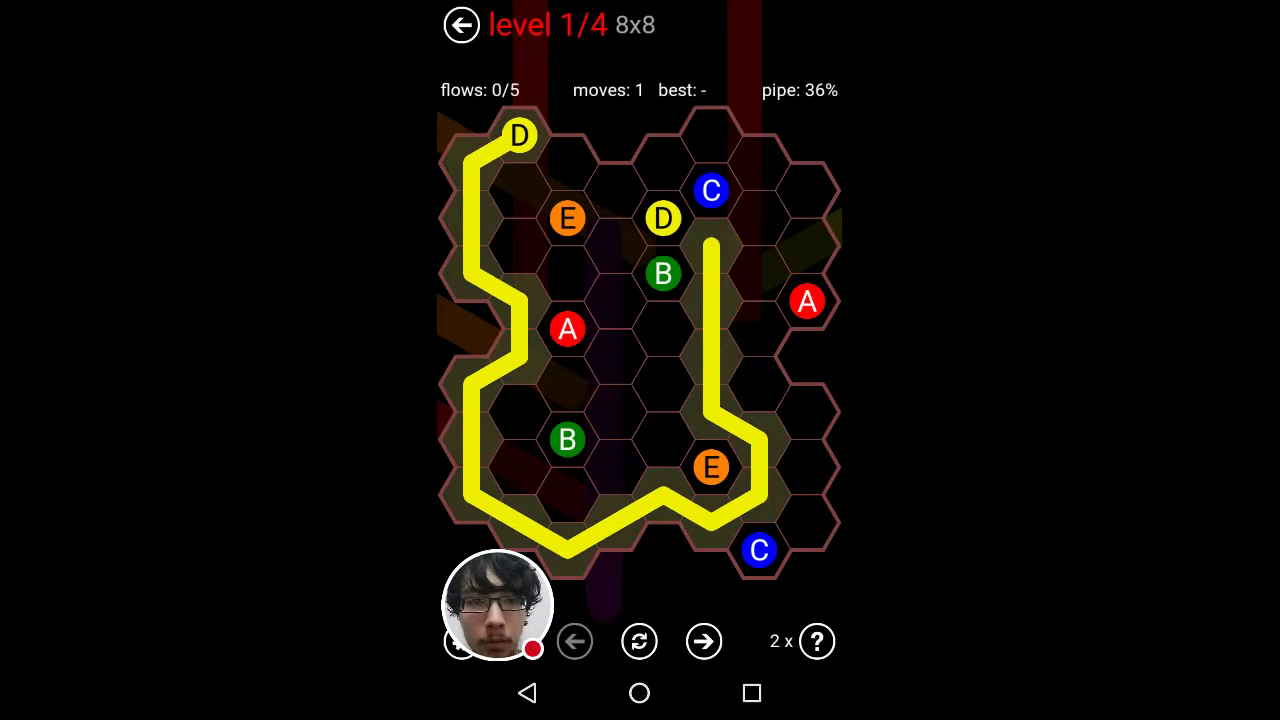
mouse_move(711, 245)
left_mouse_down()
mouse_move(663, 219)
mouse_move(759, 549)
left_mouse_up()
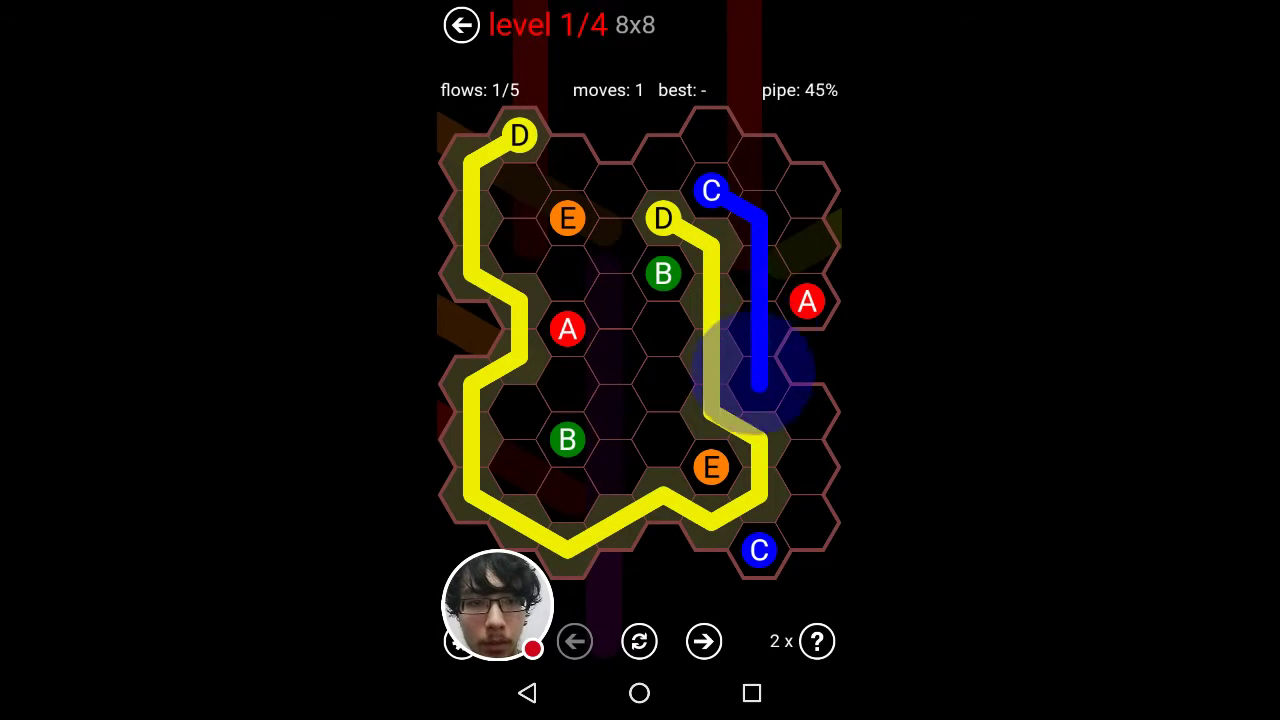
Join the red A and B pairs to fill level 1, then go to level 2
left_click_drag(807, 301, 567, 329)
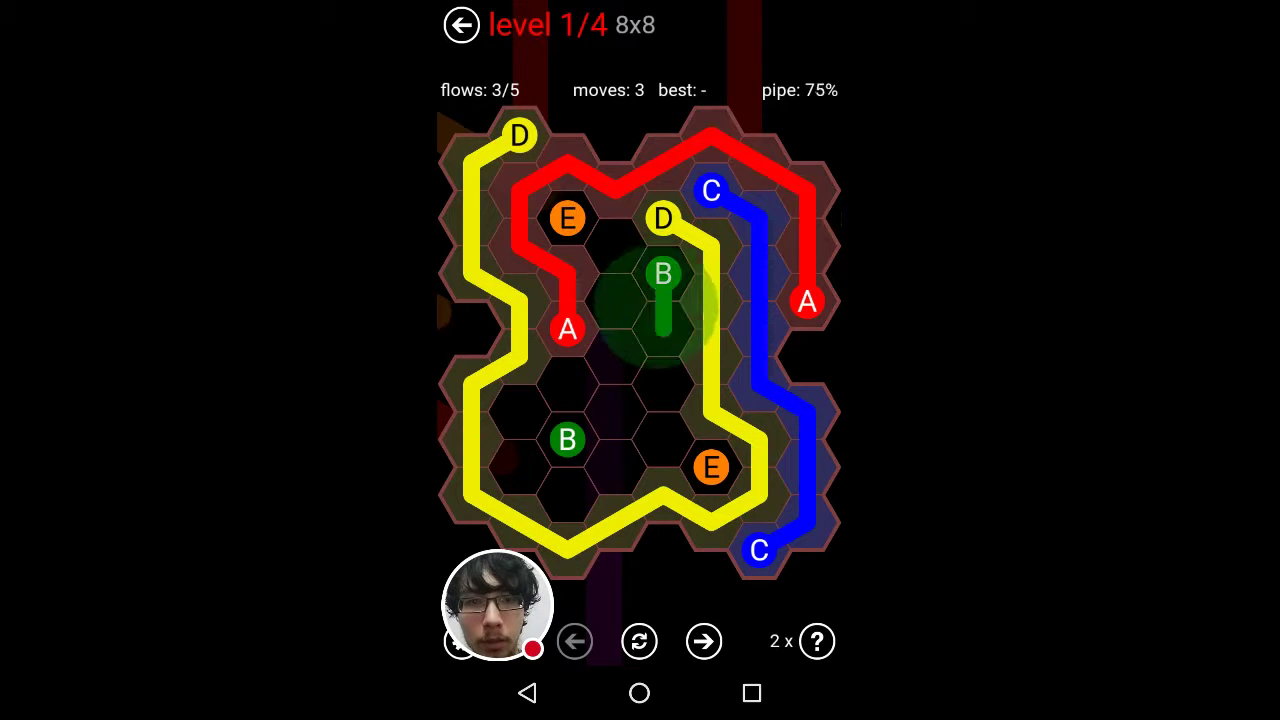
mouse_move(663, 273)
left_mouse_down()
mouse_move(663, 355)
mouse_move(567, 438)
left_mouse_up()
mouse_move(567, 218)
left_mouse_down()
mouse_move(615, 470)
mouse_move(711, 466)
left_mouse_up()
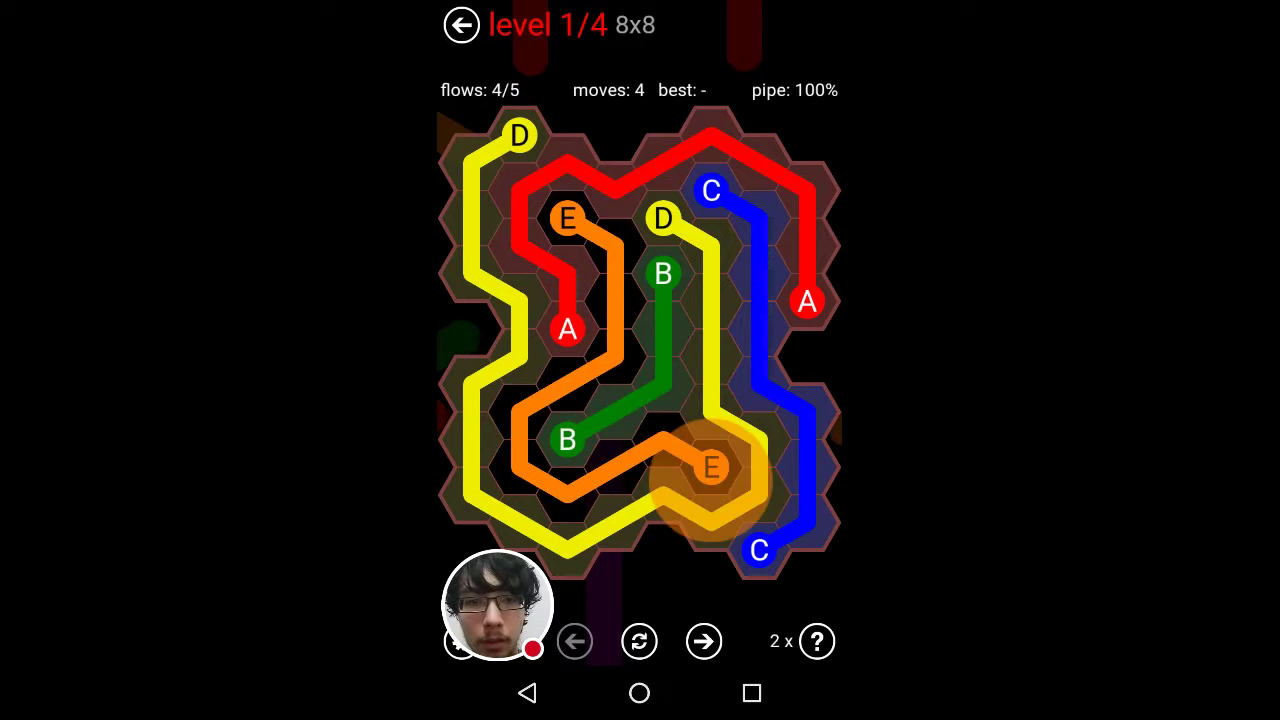
left_click(637, 361)
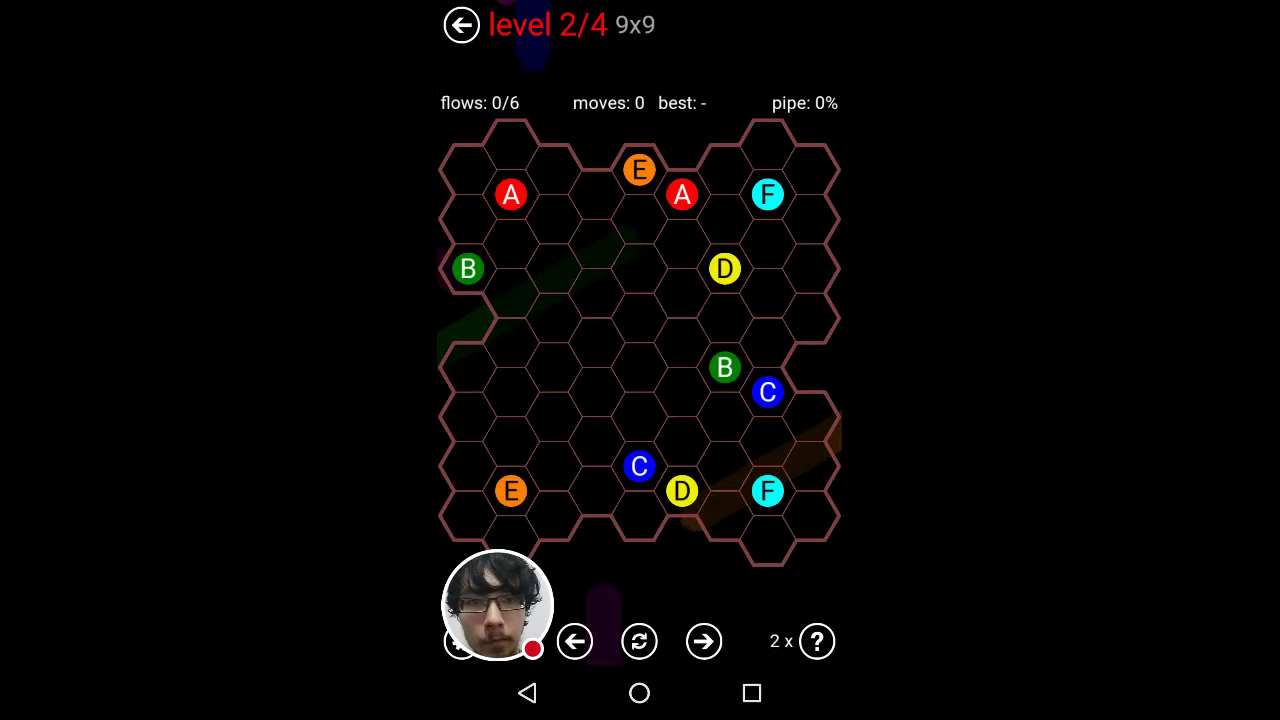
Join the red A pair and the E dots along the left edge
left_click_drag(510, 195, 682, 195)
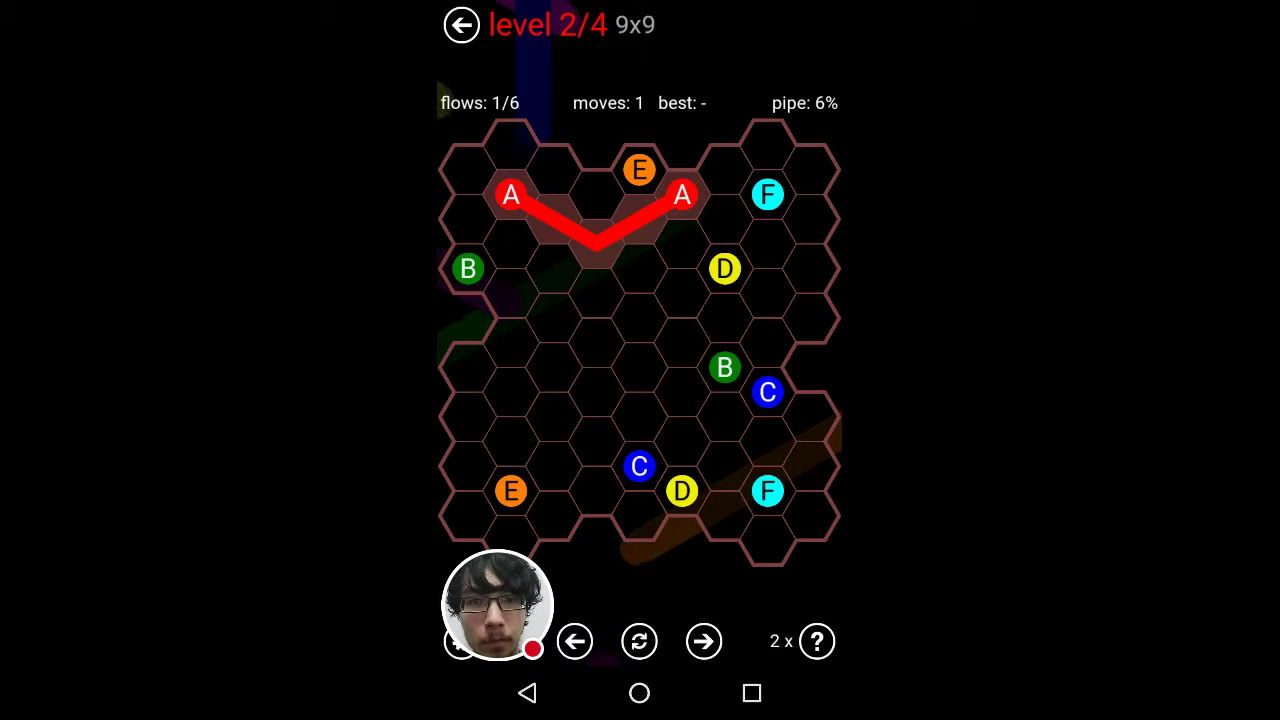
left_click_drag(467, 269, 640, 517)
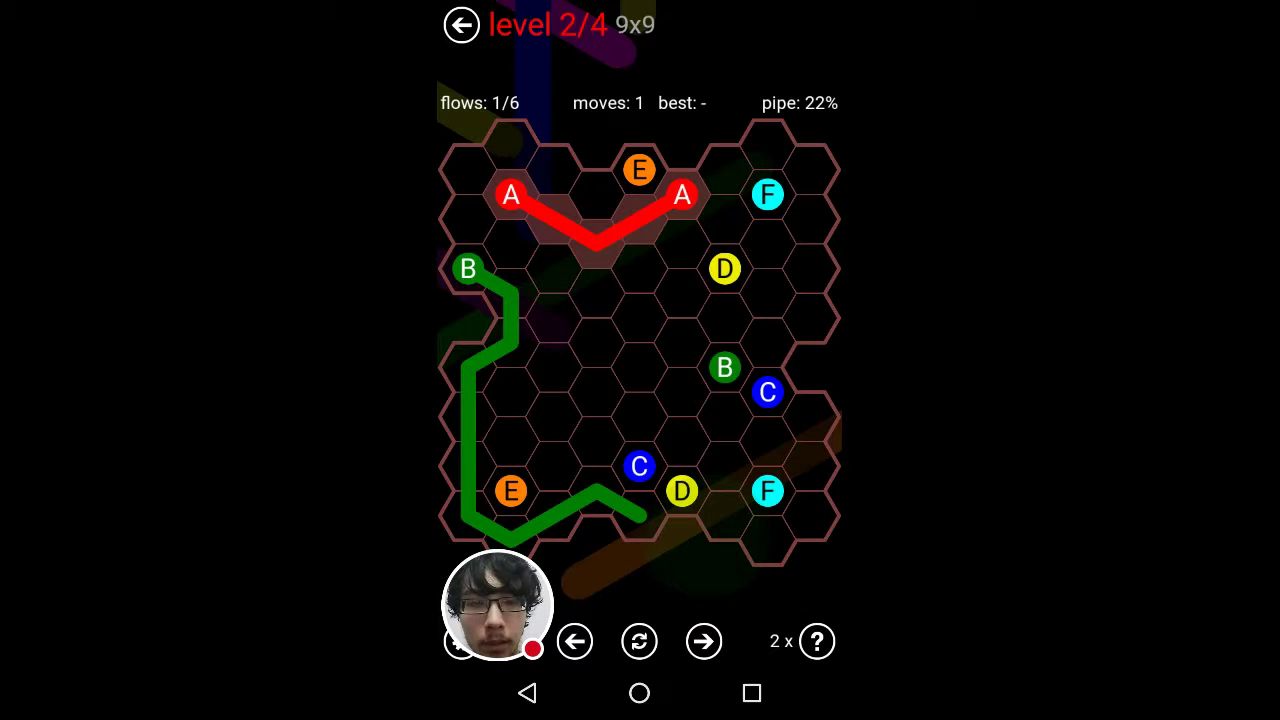
left_click_drag(640, 517, 467, 269)
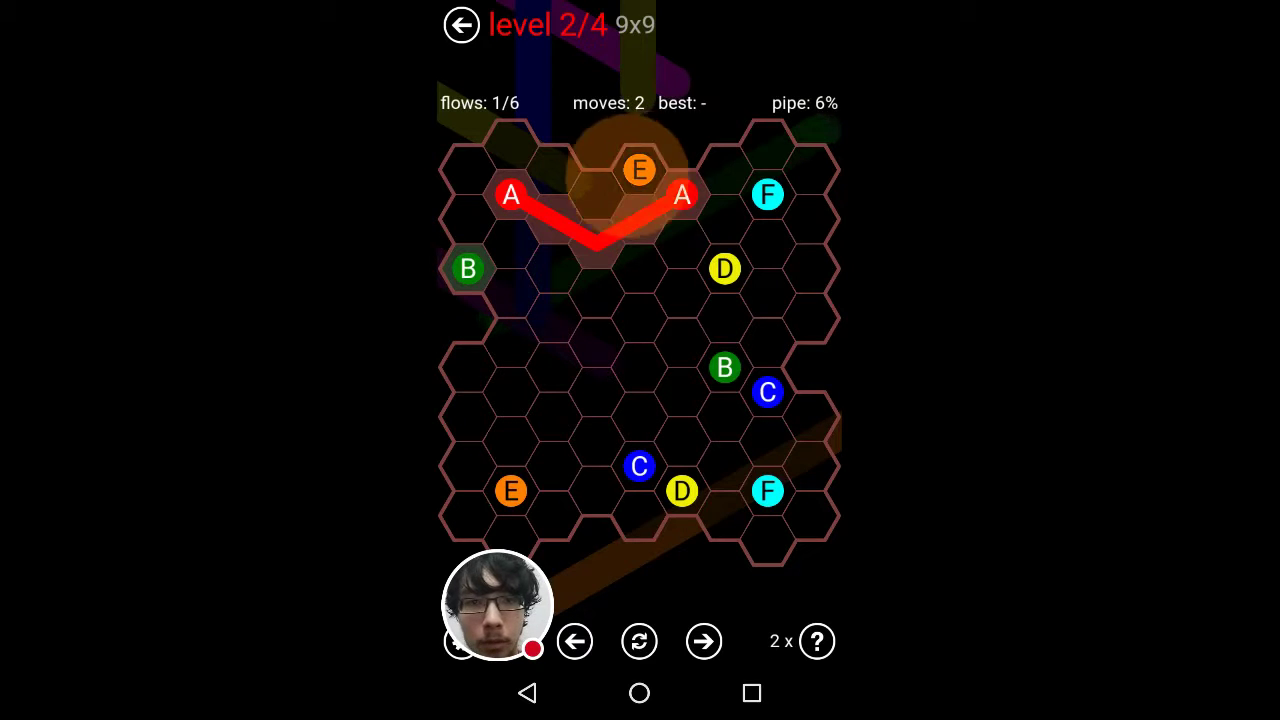
left_click_drag(639, 170, 510, 490)
mouse_move(510, 430)
left_mouse_down()
mouse_move(555, 340)
mouse_move(510, 490)
left_mouse_up()
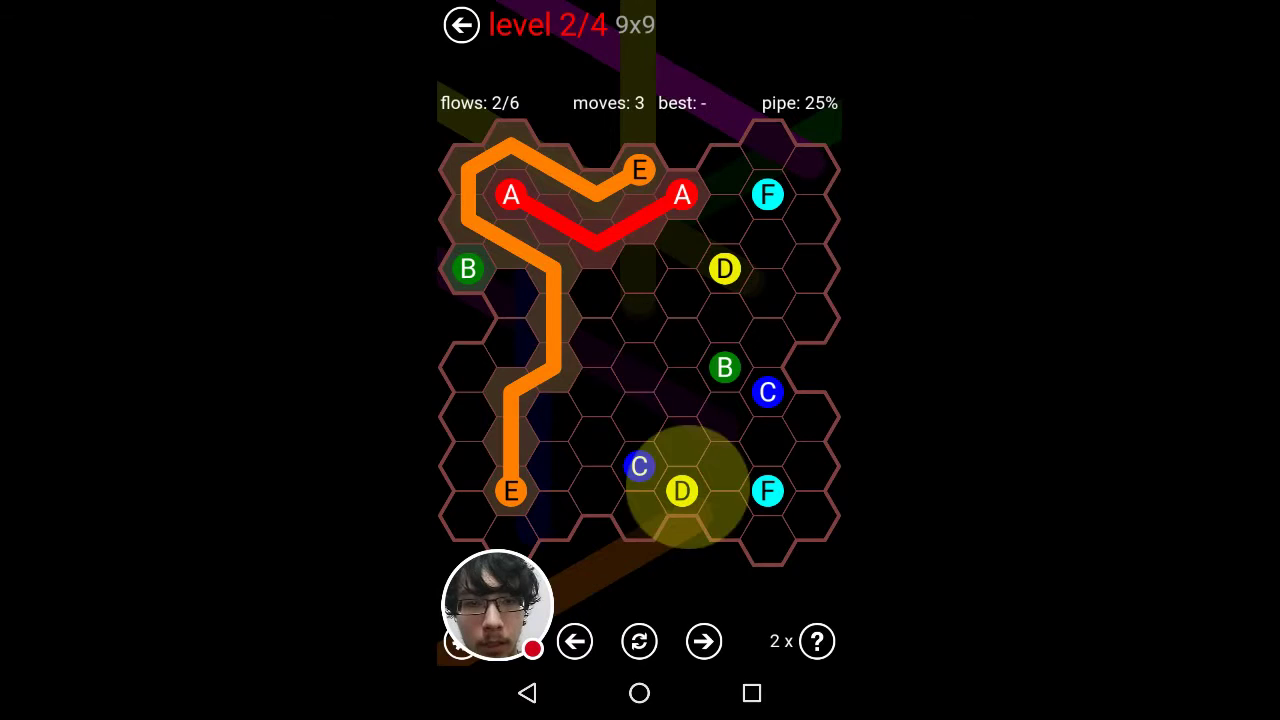
Complete the yellow D, green B, cyan F and blue pipes, then advance to level 3
mouse_move(681, 490)
left_mouse_down()
mouse_move(640, 340)
mouse_move(724, 268)
left_mouse_up()
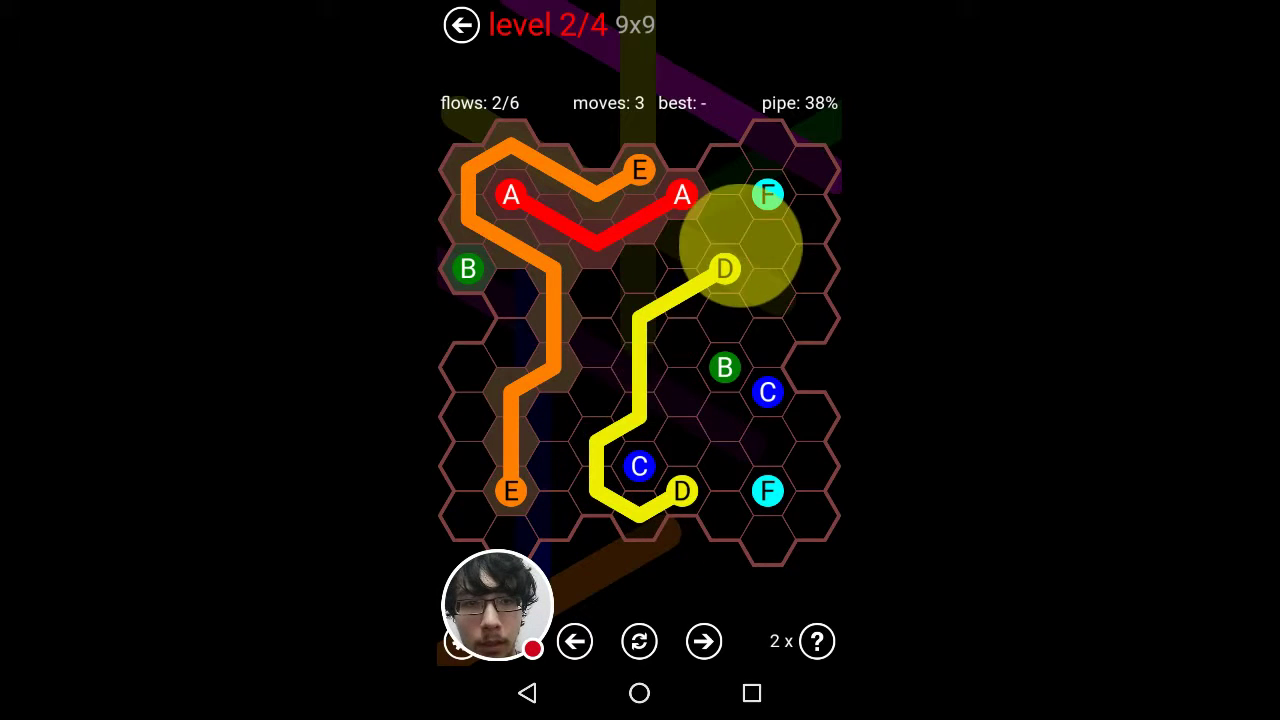
mouse_move(468, 268)
left_mouse_down()
mouse_move(560, 480)
mouse_move(690, 230)
mouse_move(815, 170)
mouse_move(810, 330)
mouse_move(724, 368)
left_mouse_up()
mouse_move(767, 194)
left_mouse_down()
mouse_move(680, 345)
mouse_move(767, 490)
mouse_move(700, 440)
mouse_move(720, 470)
mouse_move(745, 445)
mouse_move(767, 490)
left_mouse_up()
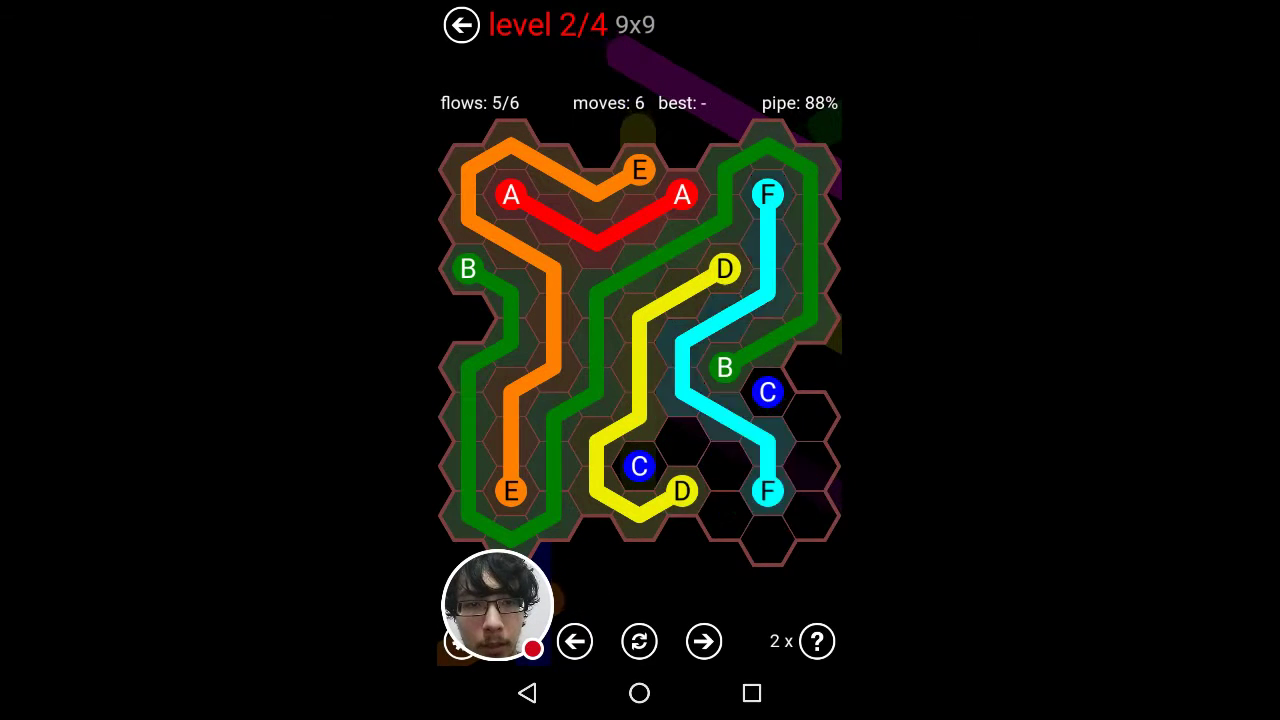
mouse_move(767, 394)
left_mouse_down()
mouse_move(815, 420)
mouse_move(770, 540)
mouse_move(639, 467)
left_mouse_up()
left_click(639, 361)
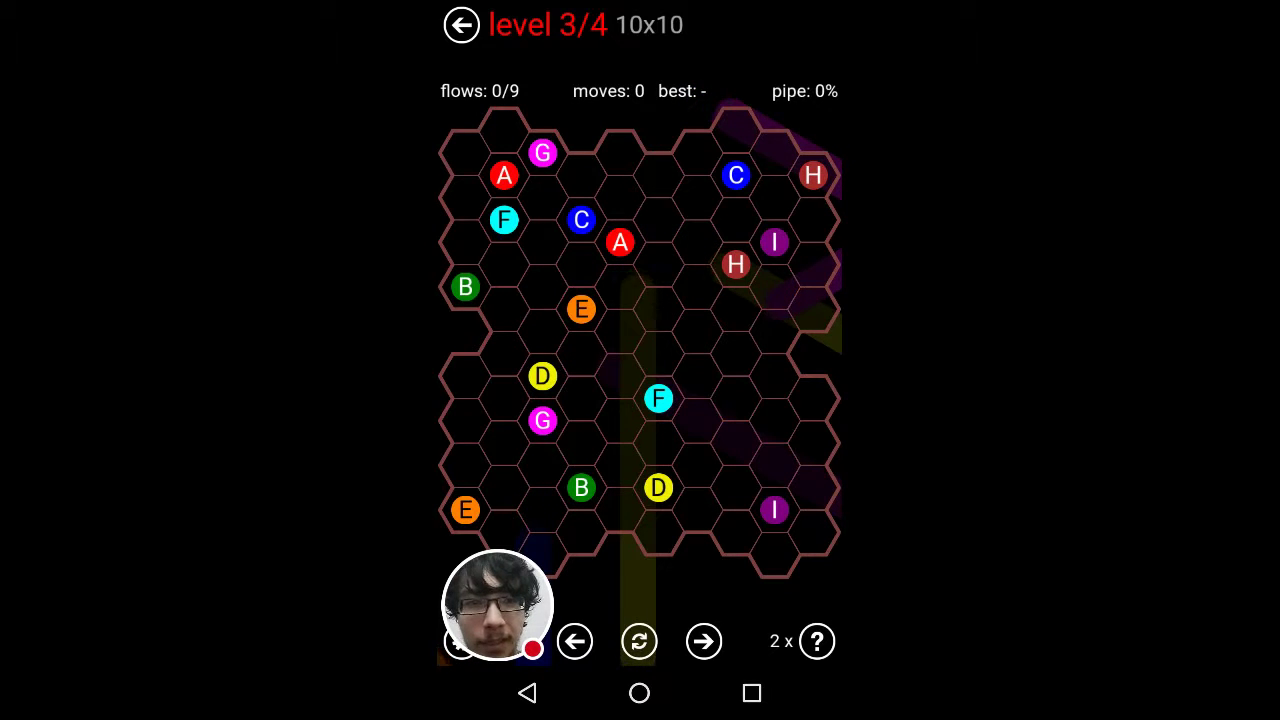
Join the H and purple I pairs and start the blue C pipe down the right edge
left_click_drag(813, 176, 736, 264)
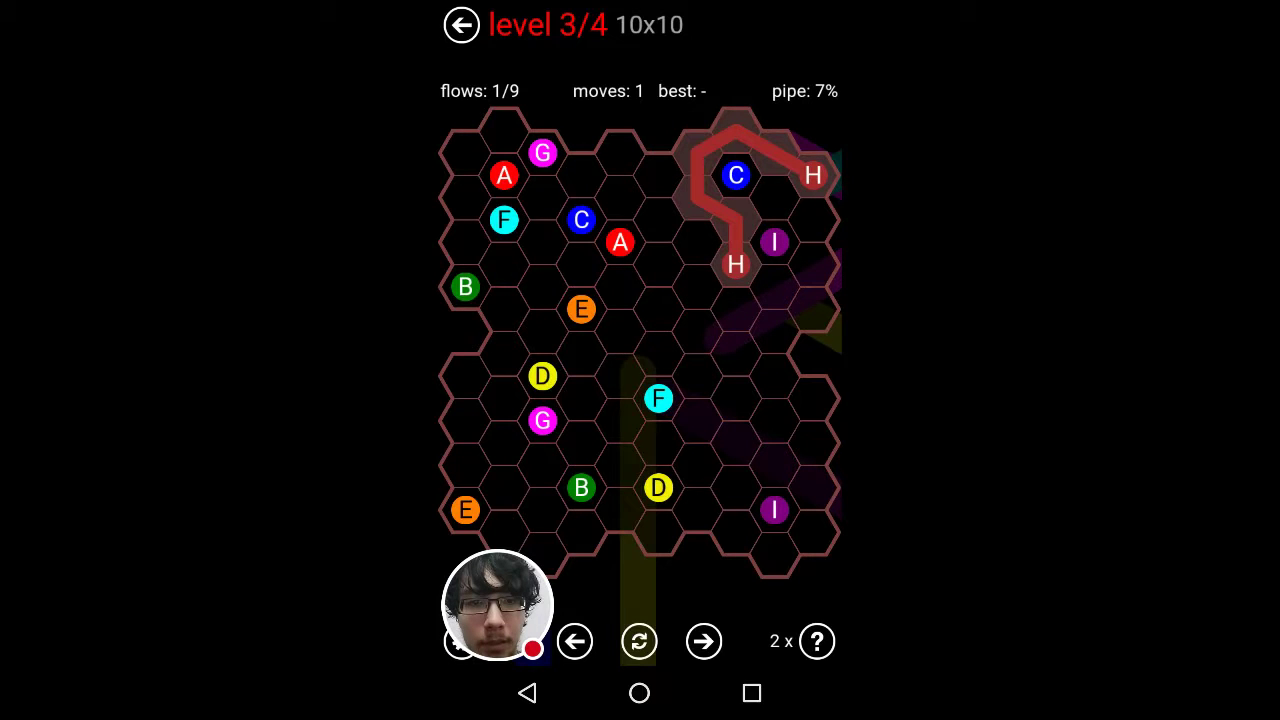
left_click_drag(774, 243, 774, 330)
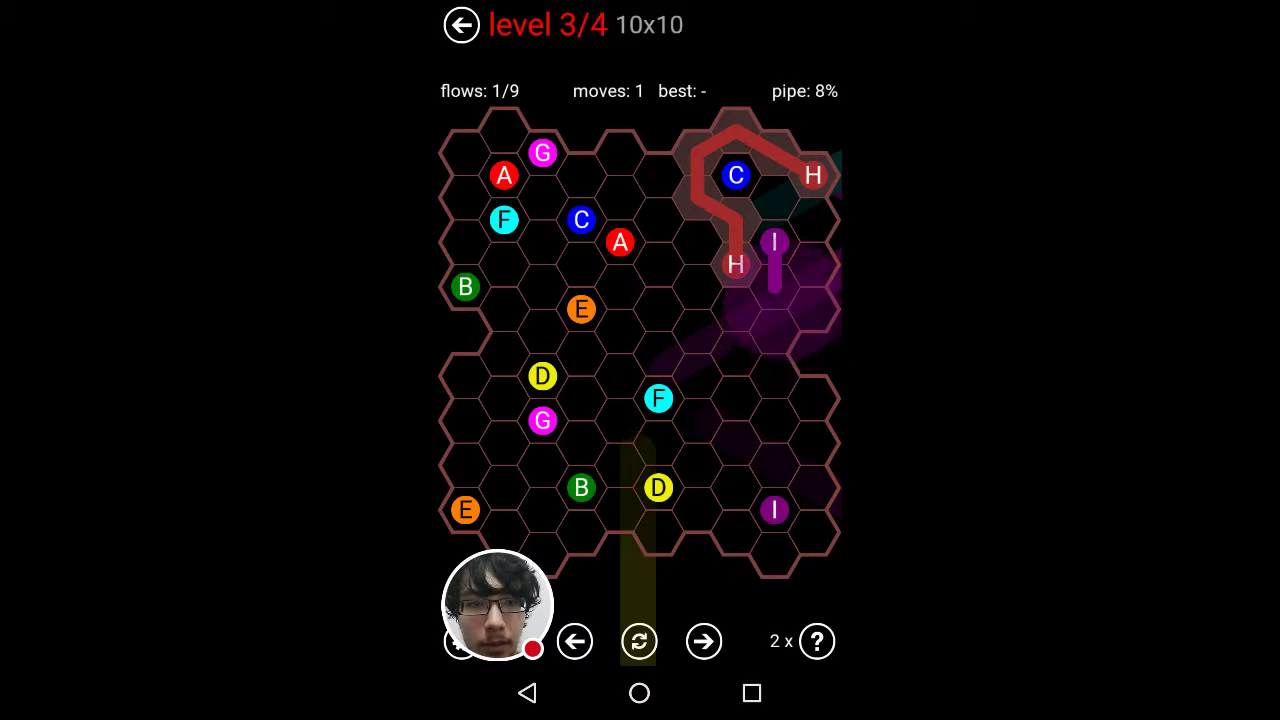
left_click_drag(774, 330, 774, 510)
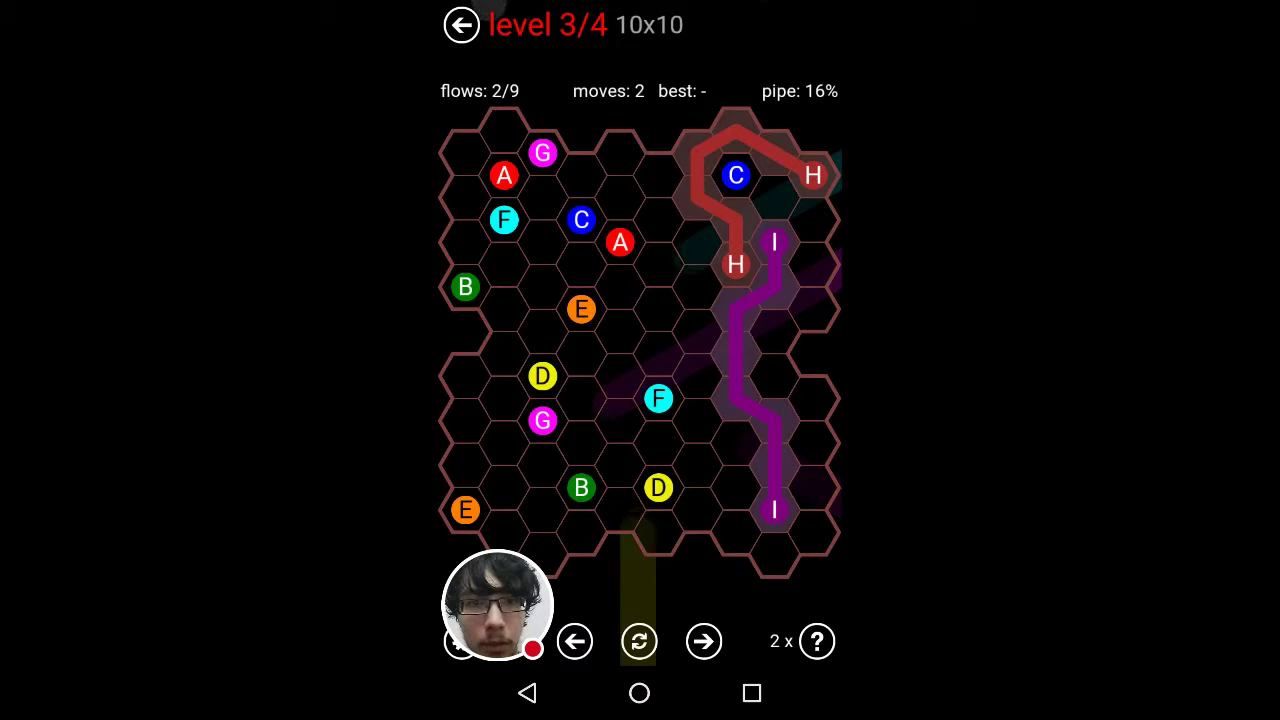
mouse_move(735, 176)
left_mouse_down()
mouse_move(735, 480)
mouse_move(695, 420)
mouse_move(695, 240)
mouse_move(660, 210)
mouse_move(655, 175)
mouse_move(690, 240)
mouse_move(710, 490)
mouse_move(700, 510)
mouse_move(580, 540)
mouse_move(500, 530)
mouse_move(505, 450)
mouse_move(505, 520)
mouse_move(600, 530)
mouse_move(655, 500)
mouse_move(770, 545)
left_mouse_up()
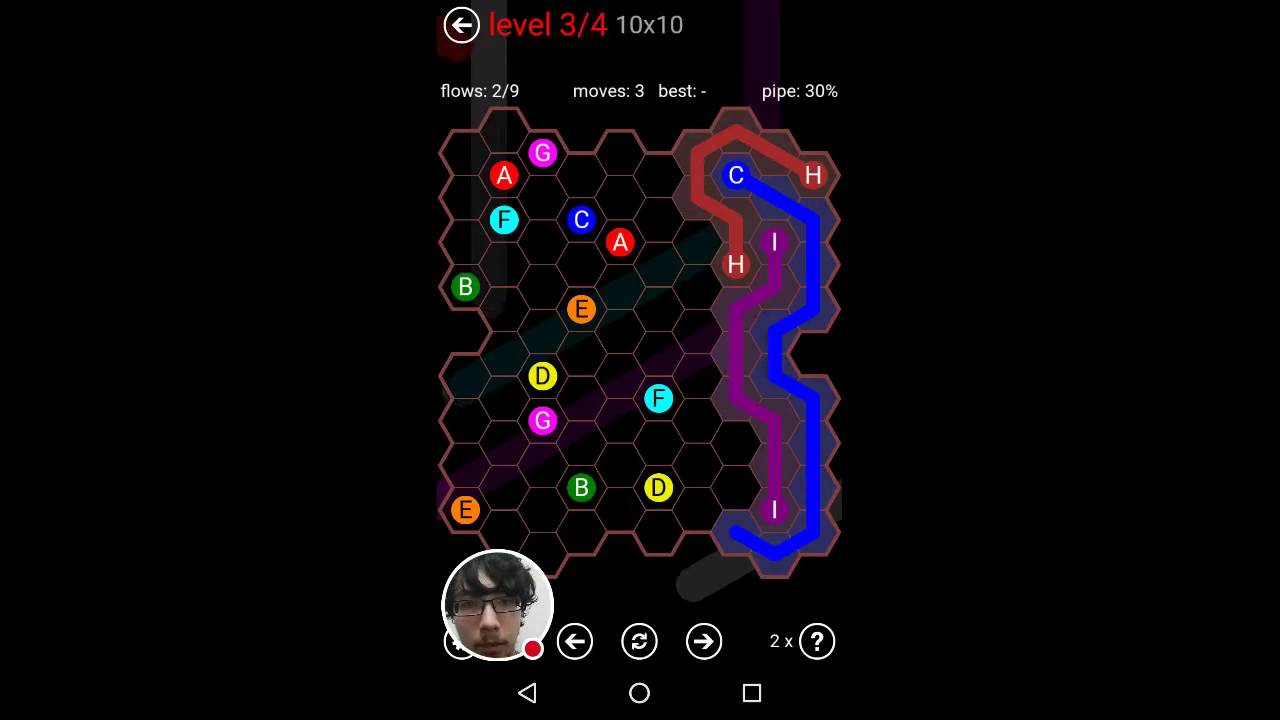
Join the G, D, B, E, F and A pairs across the left and bottom
mouse_move(542, 153)
left_mouse_down()
mouse_move(465, 200)
mouse_move(480, 270)
mouse_move(530, 300)
mouse_move(545, 365)
mouse_move(580, 360)
mouse_move(585, 400)
mouse_move(542, 420)
left_mouse_up()
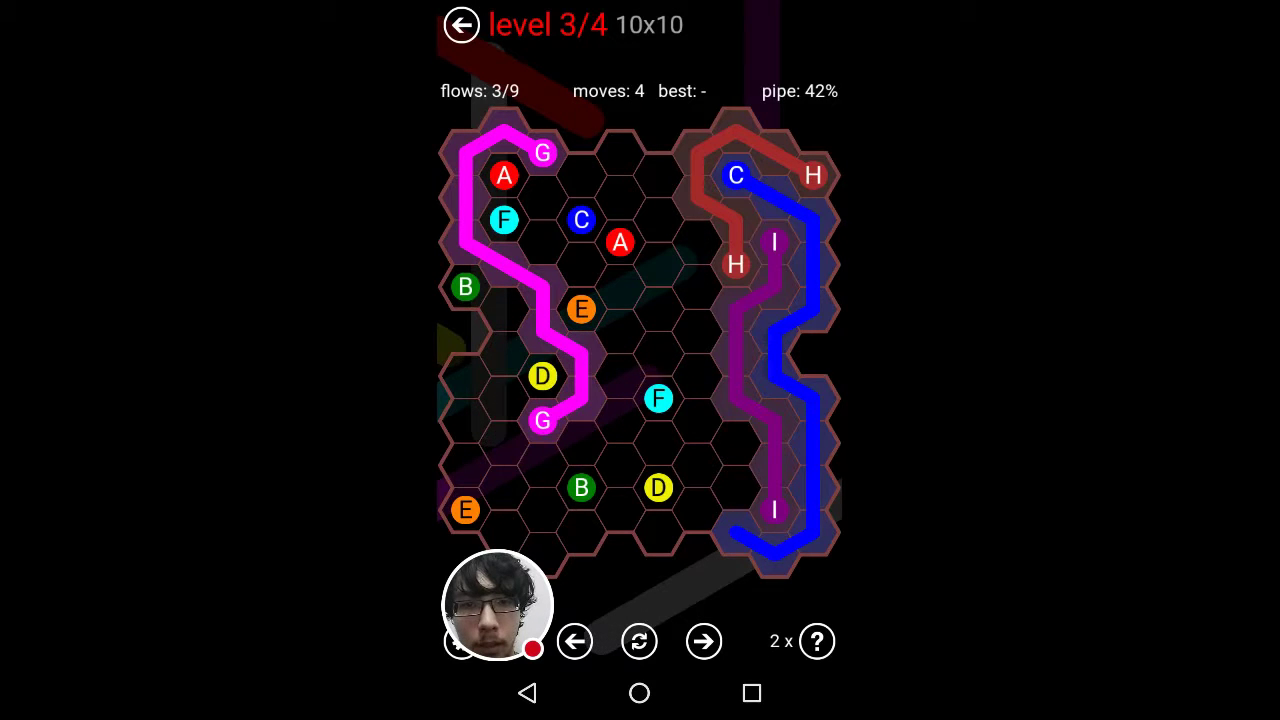
mouse_move(542, 378)
left_mouse_down()
mouse_move(505, 440)
mouse_move(620, 425)
mouse_move(600, 470)
mouse_move(658, 487)
left_mouse_up()
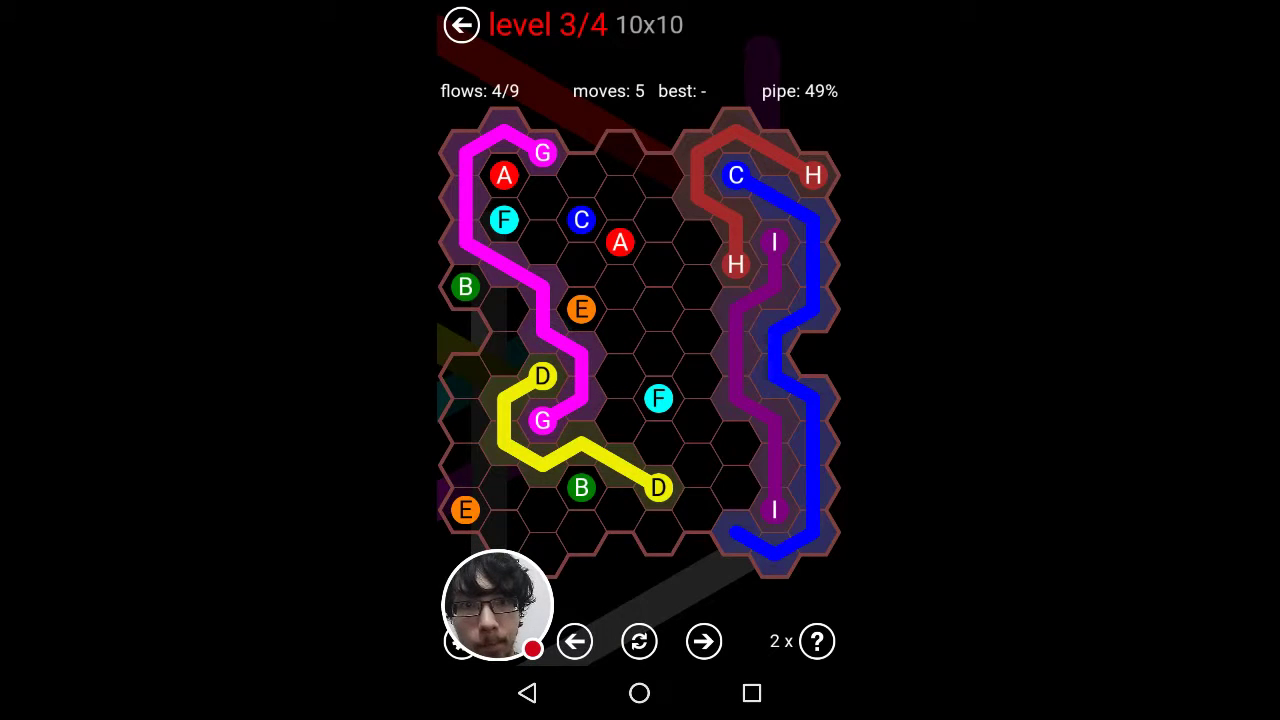
mouse_move(465, 287)
left_mouse_down()
mouse_move(505, 490)
mouse_move(580, 487)
left_mouse_up()
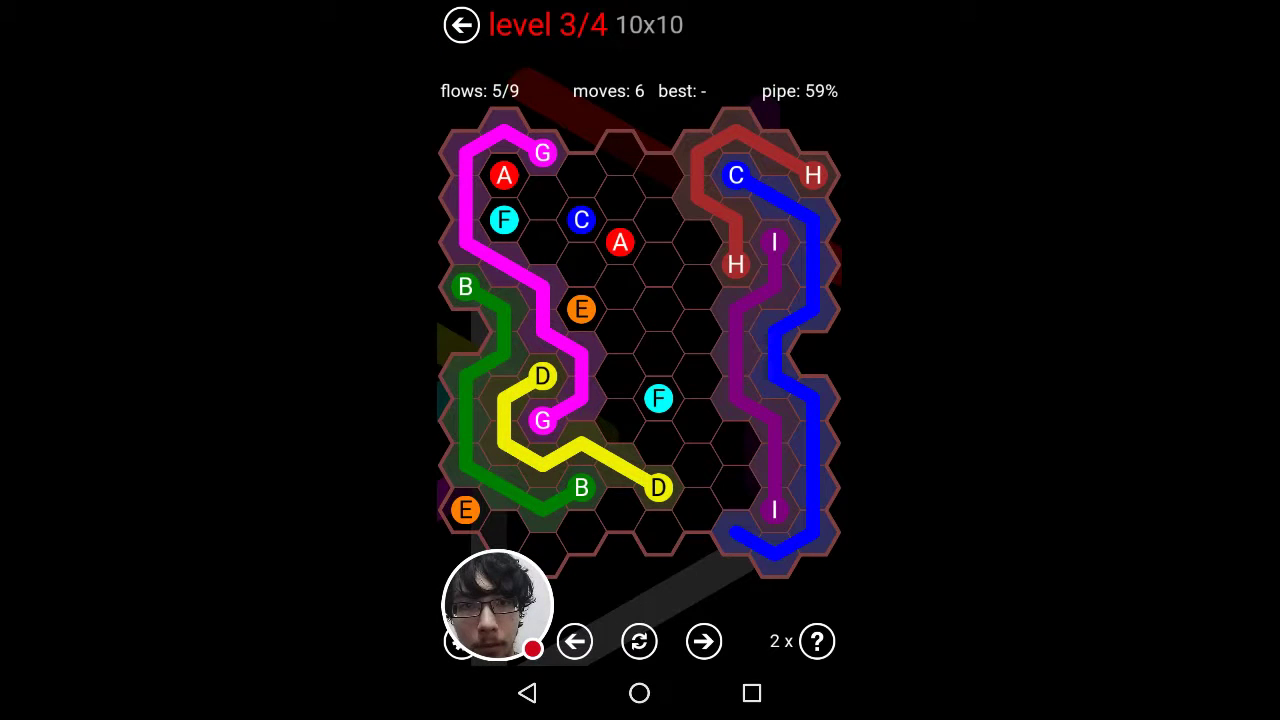
mouse_move(465, 510)
left_mouse_down()
mouse_move(620, 515)
mouse_move(680, 540)
mouse_move(700, 515)
mouse_move(700, 450)
mouse_move(620, 380)
mouse_move(581, 309)
left_mouse_up()
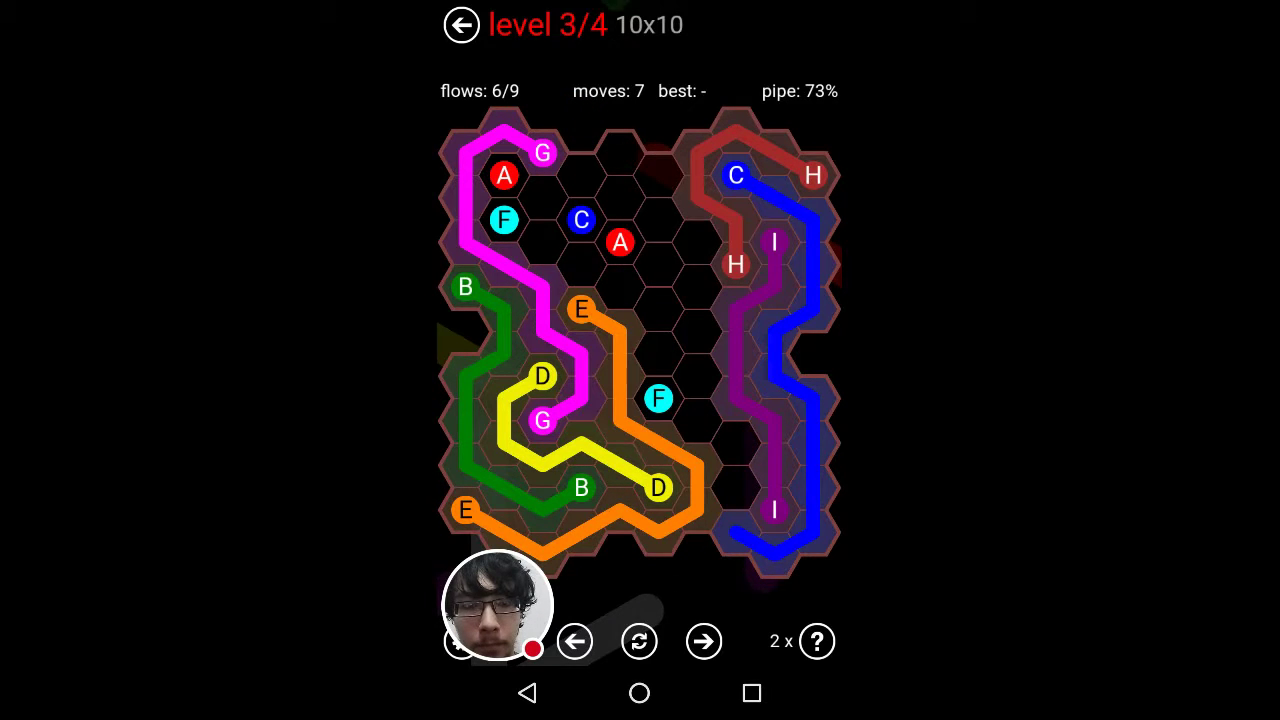
mouse_move(658, 400)
left_mouse_down()
mouse_move(660, 310)
mouse_move(503, 220)
left_mouse_up()
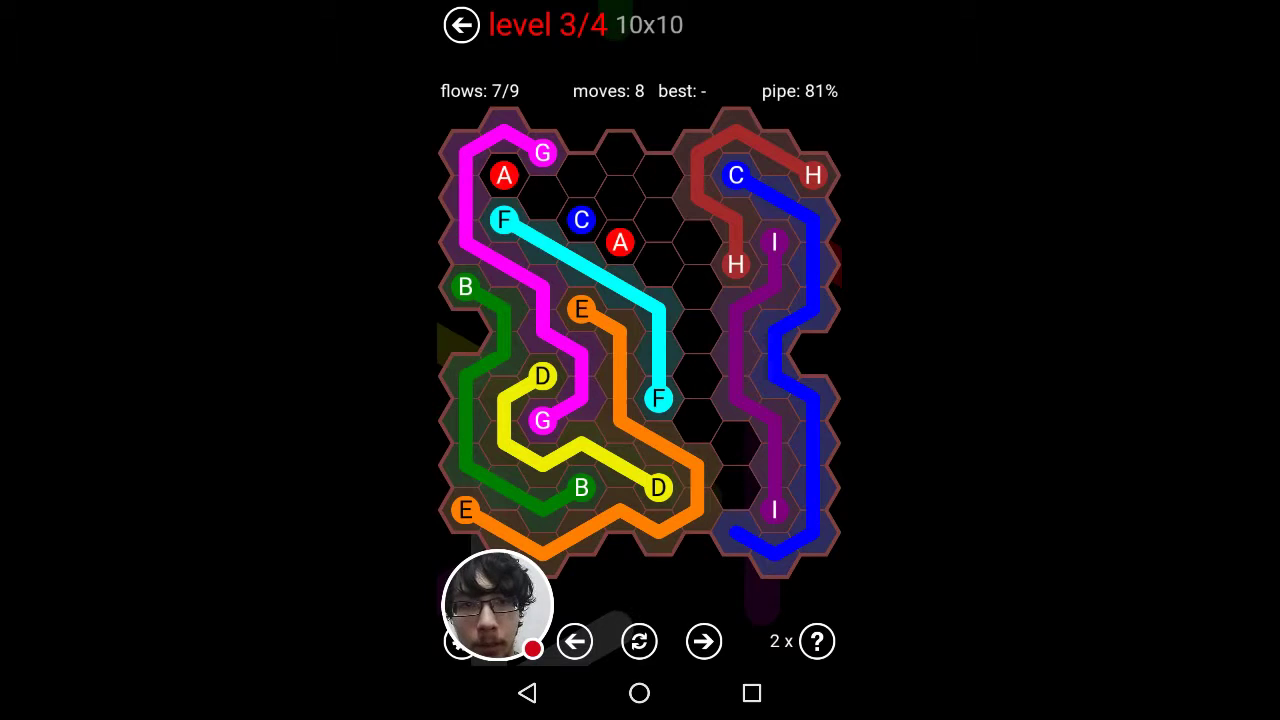
mouse_move(504, 176)
left_mouse_down()
mouse_move(580, 180)
mouse_move(620, 200)
mouse_move(620, 243)
left_mouse_up()
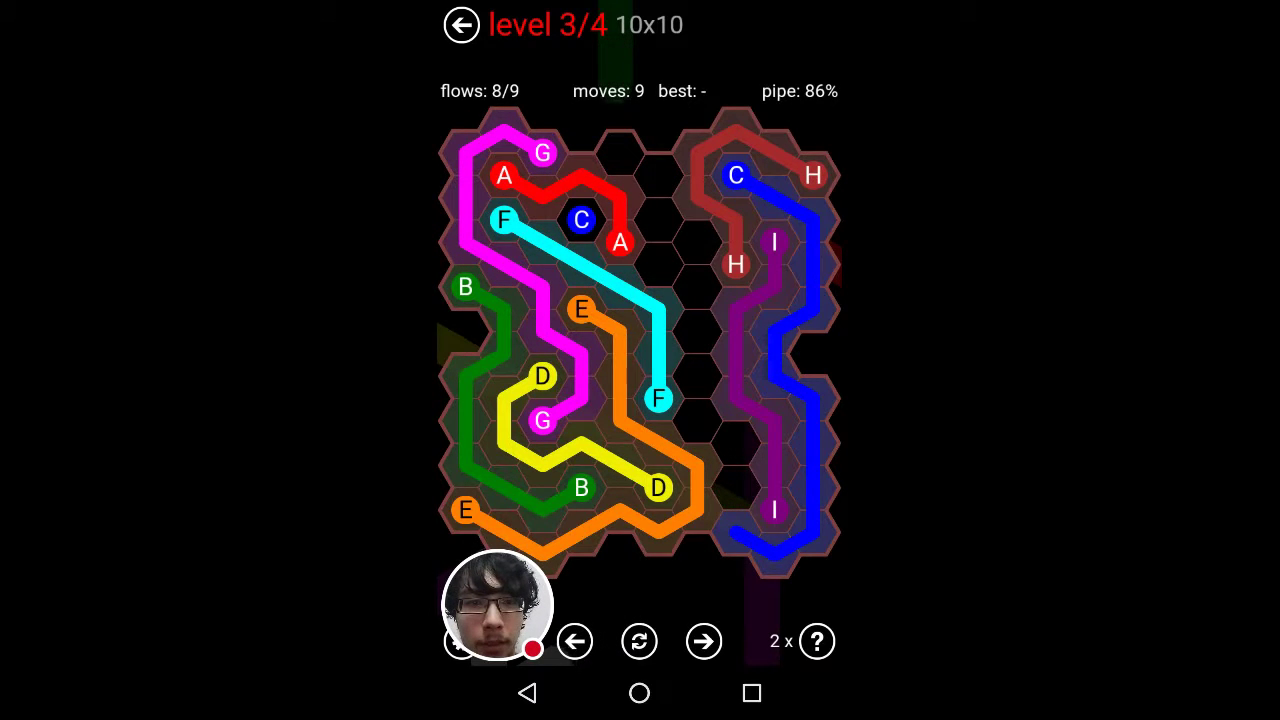
Remove the red A pipe, try rerouting the blue C and cyan F pipes, then restart
left_click(620, 243)
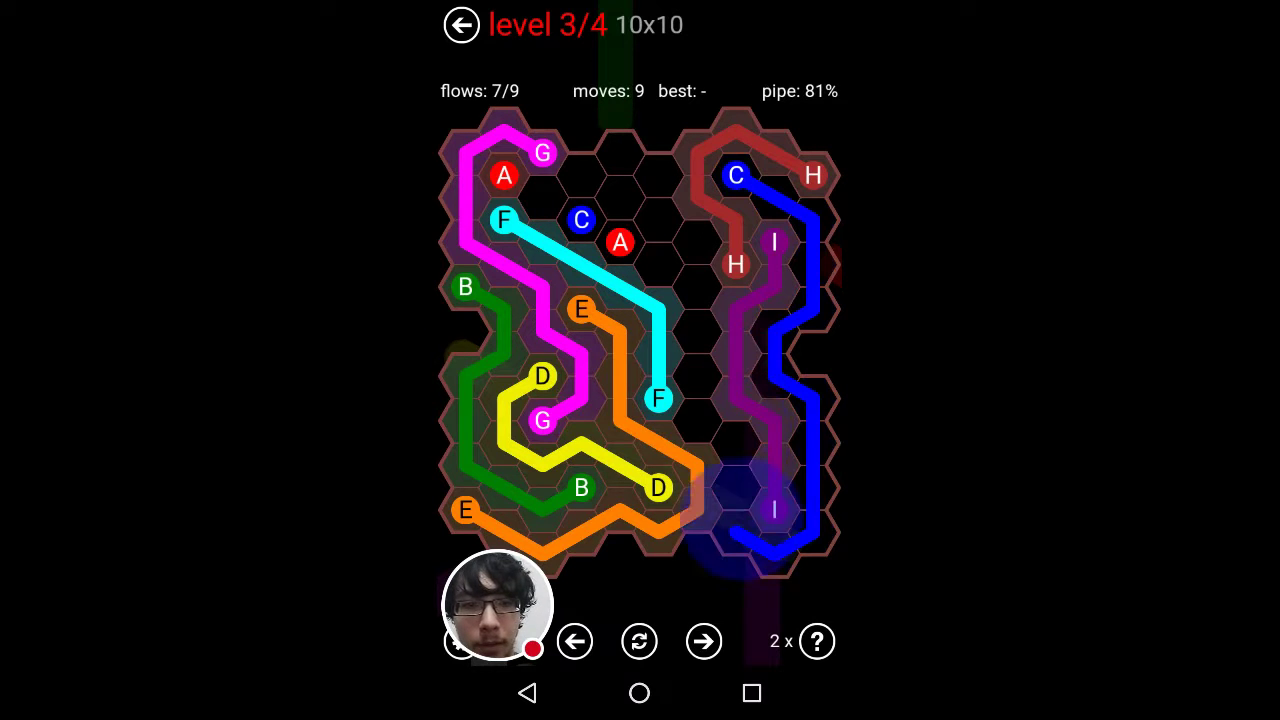
mouse_move(775, 548)
left_mouse_down()
mouse_move(698, 375)
mouse_move(698, 200)
mouse_move(620, 155)
mouse_move(658, 175)
mouse_move(698, 270)
mouse_move(660, 265)
left_mouse_up()
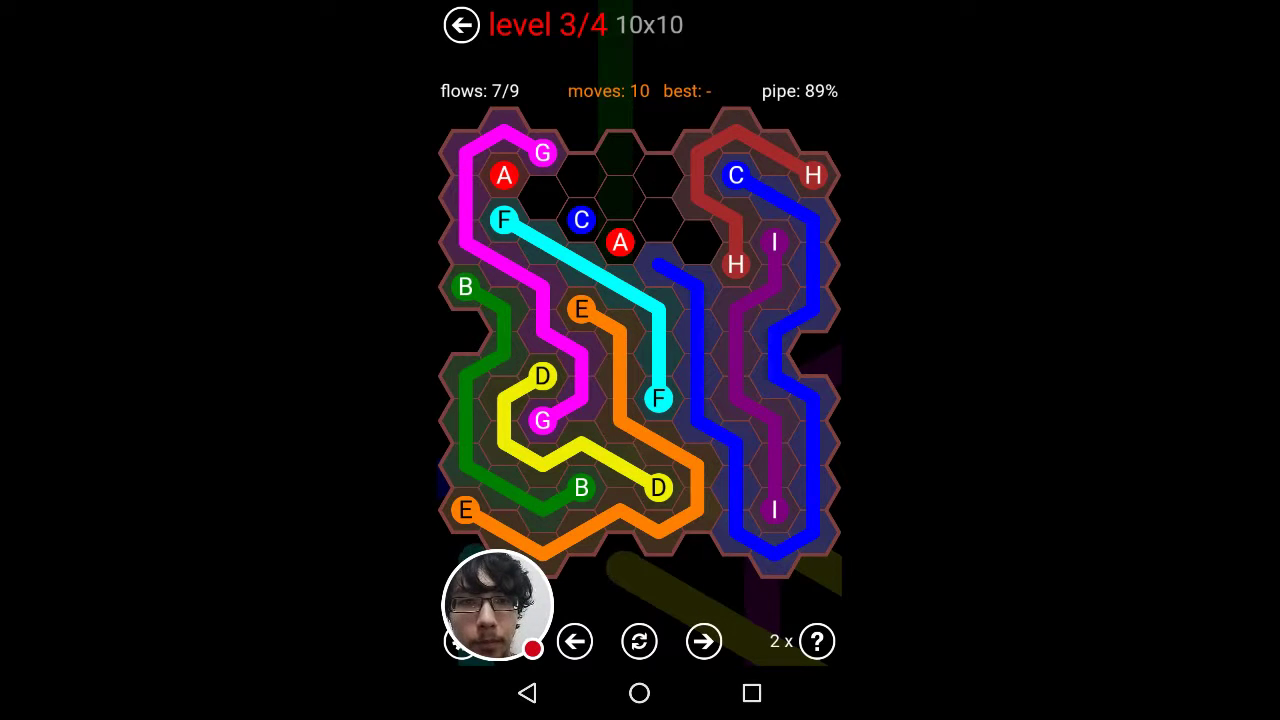
mouse_move(503, 220)
left_mouse_down()
mouse_move(600, 240)
mouse_move(658, 340)
left_mouse_up()
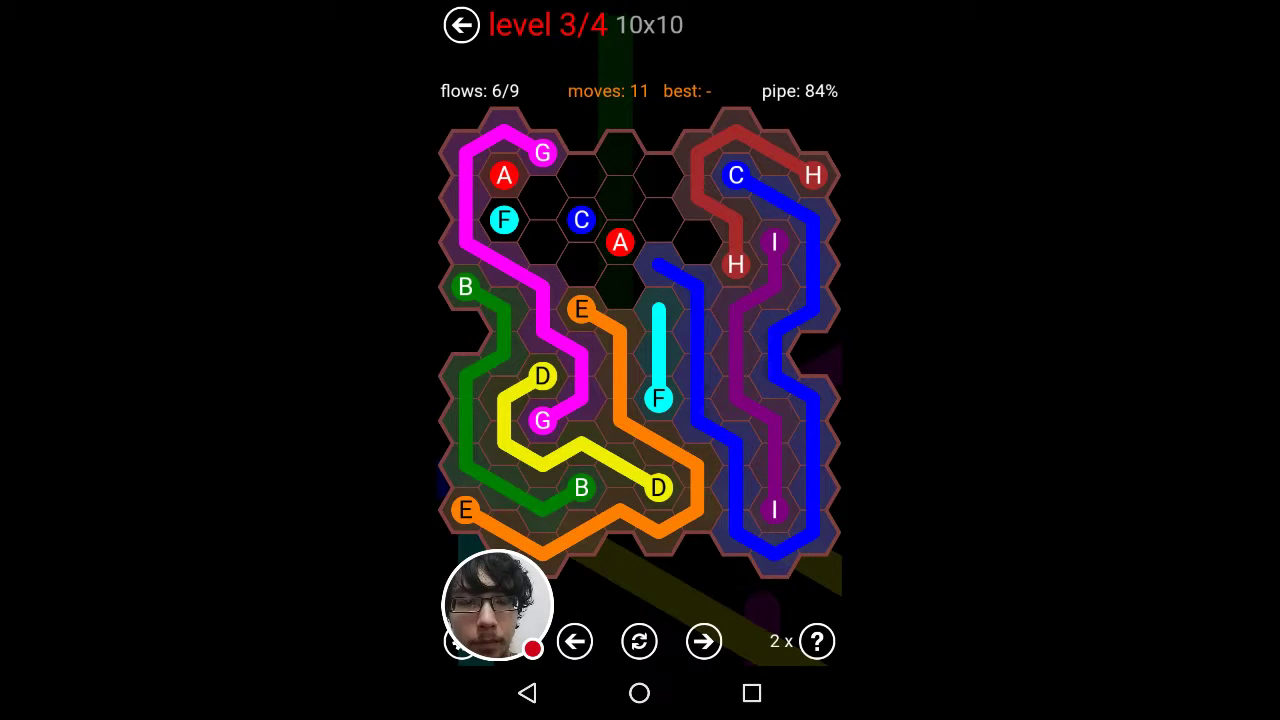
mouse_move(660, 270)
left_mouse_down()
mouse_move(581, 220)
mouse_move(622, 150)
left_mouse_up()
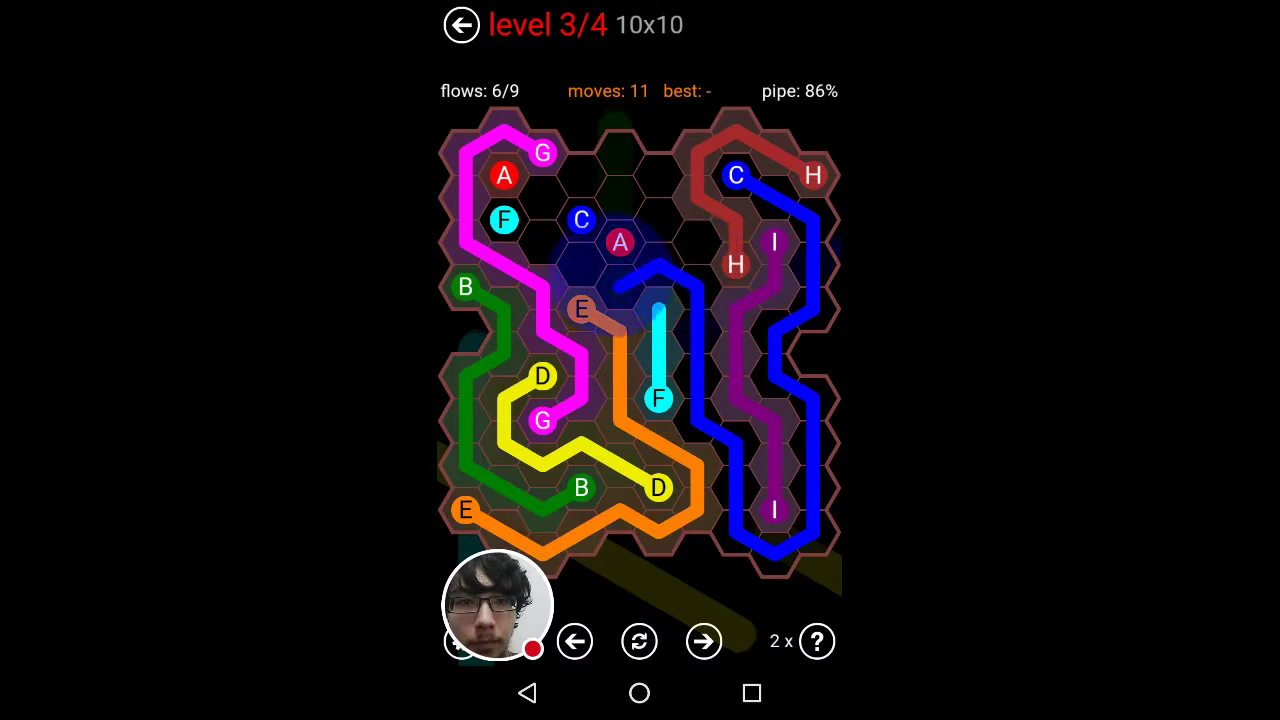
left_click_drag(622, 150, 581, 220)
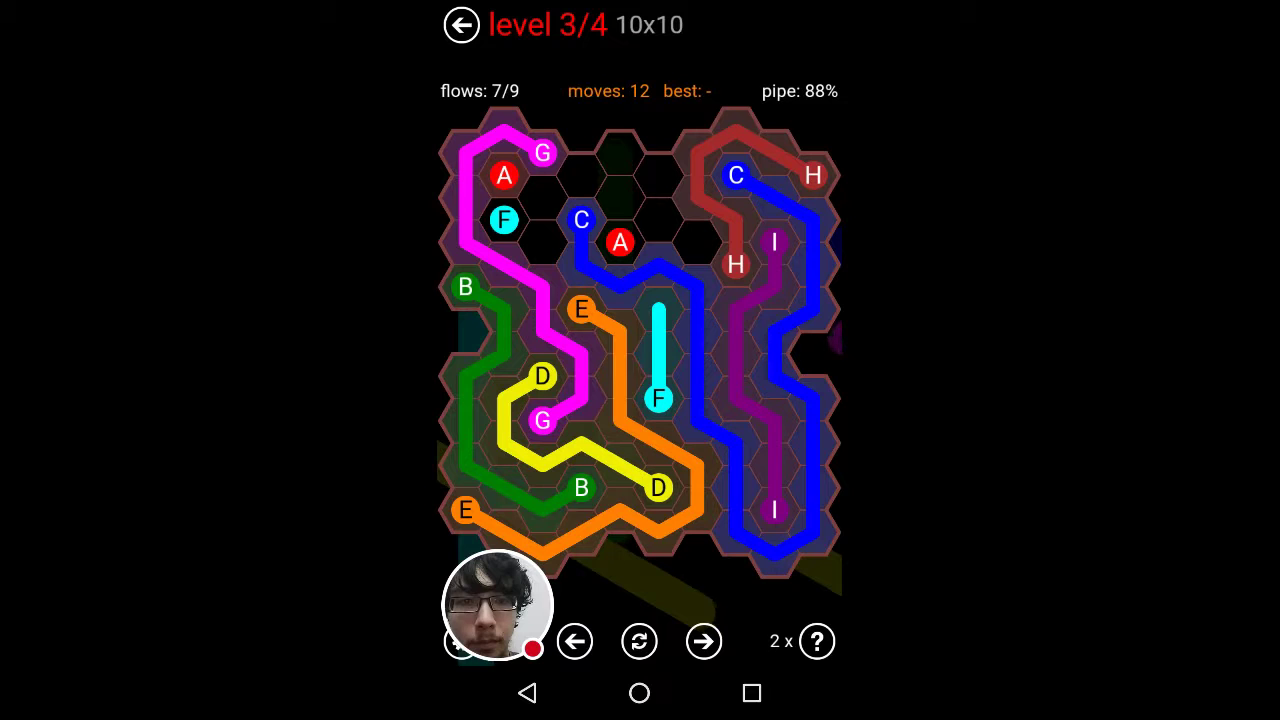
left_click_drag(581, 220, 697, 330)
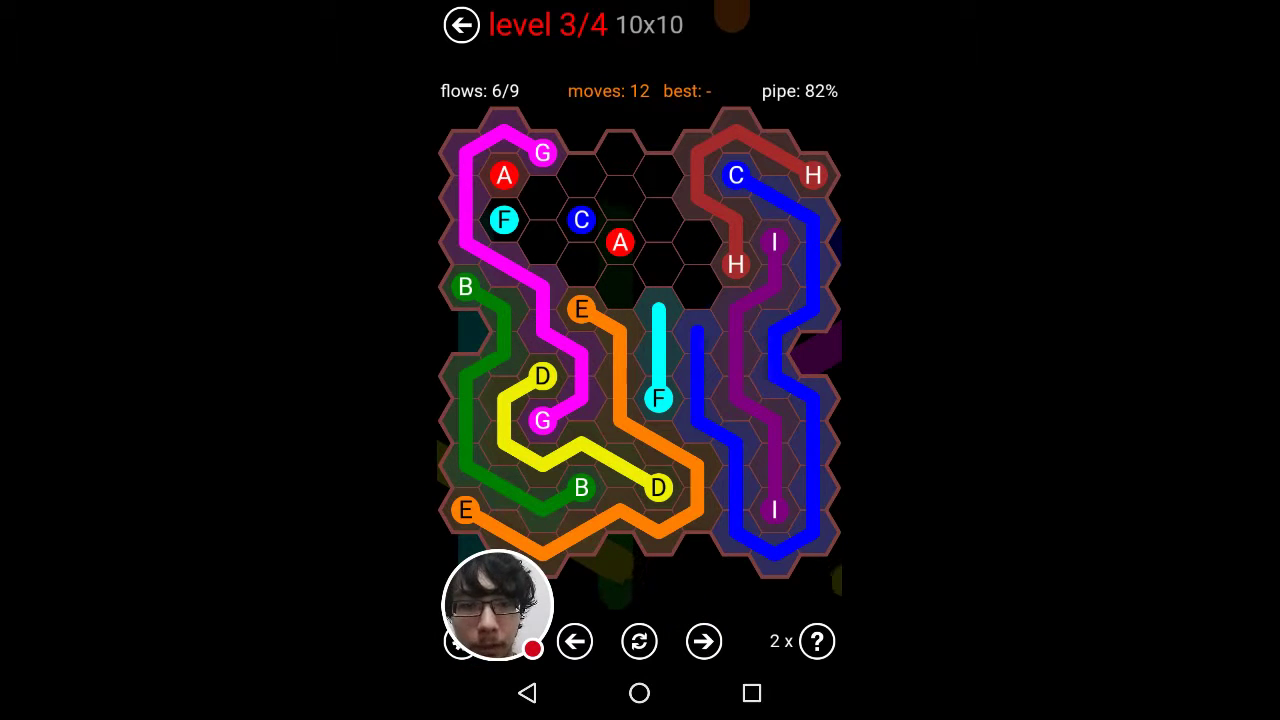
left_click(639, 641)
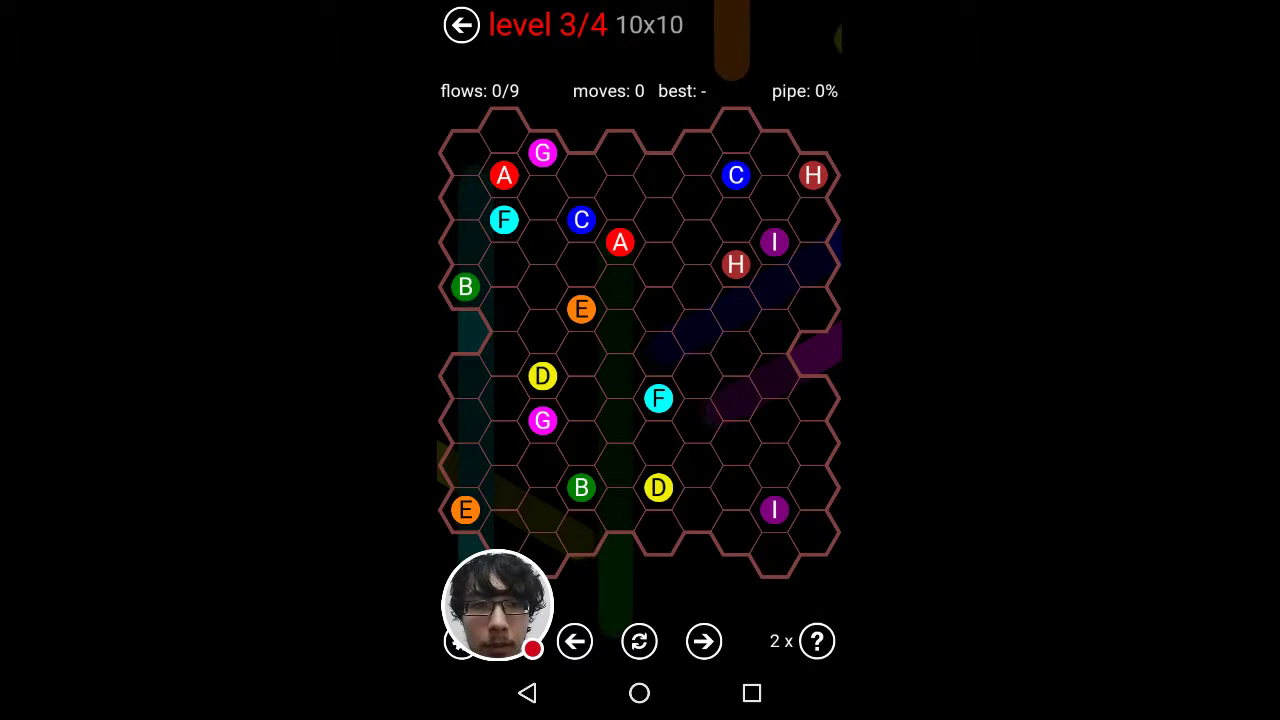
Connect the I pair, route H around it, draw F, and join the C dots
left_click_drag(774, 243, 774, 510)
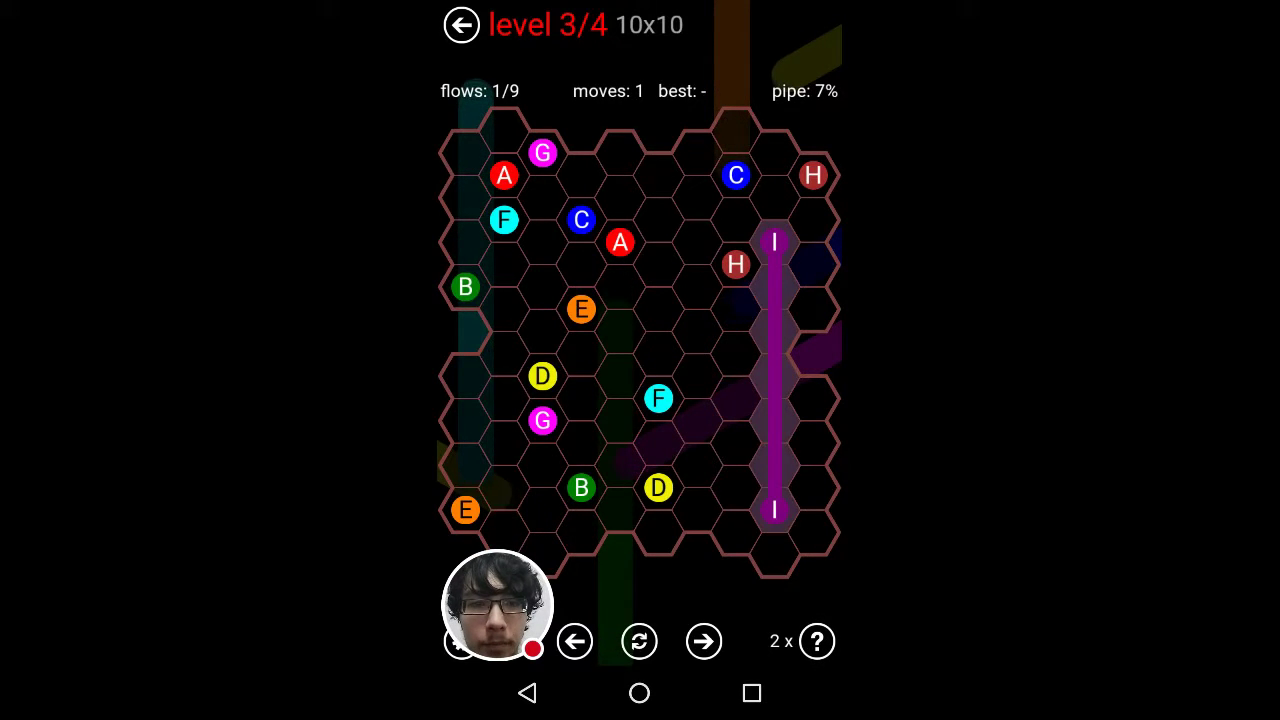
mouse_move(774, 243)
left_mouse_down()
mouse_move(735, 305)
mouse_move(774, 511)
left_mouse_up()
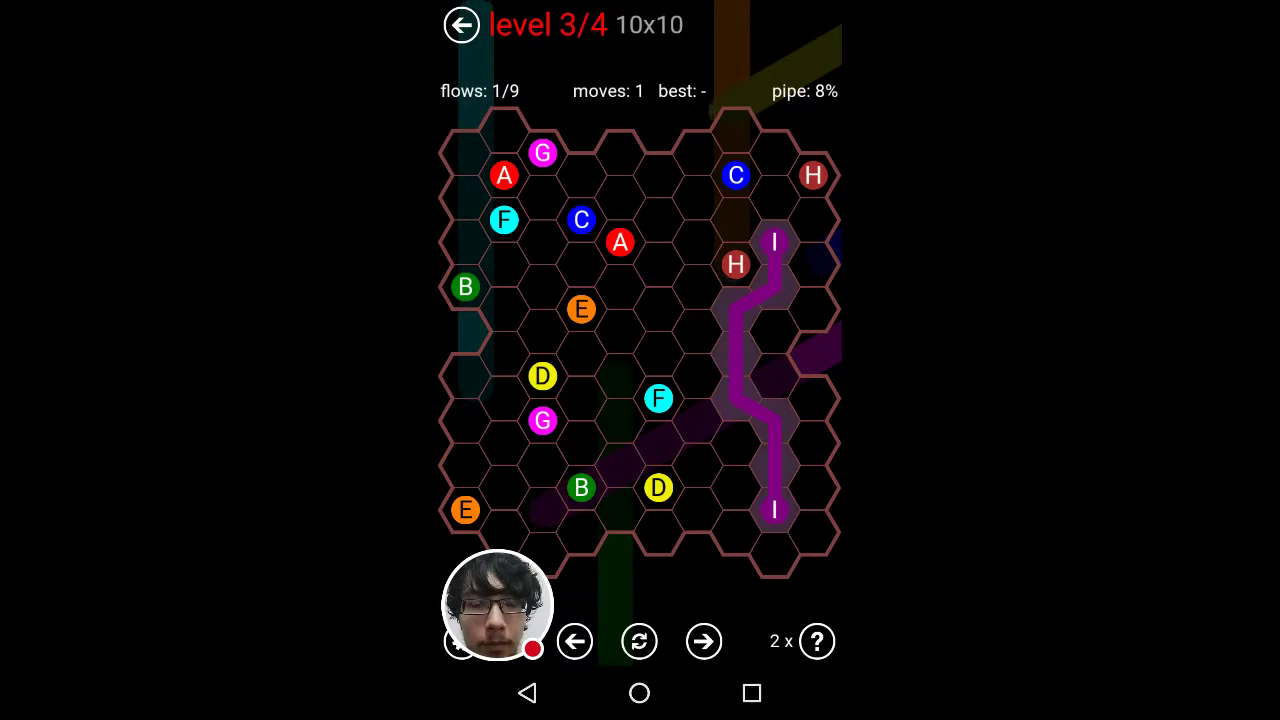
mouse_move(813, 176)
left_mouse_down()
mouse_move(736, 440)
mouse_move(735, 264)
left_mouse_up()
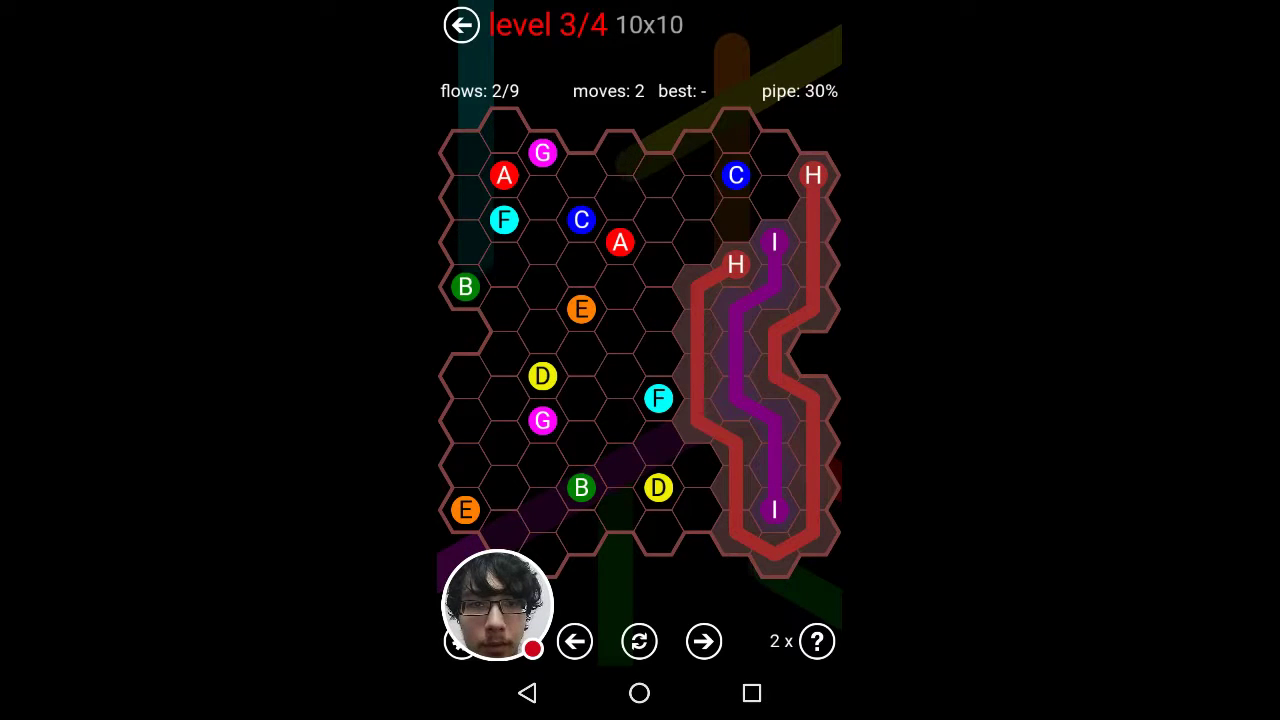
mouse_move(658, 399)
left_mouse_down()
mouse_move(580, 175)
mouse_move(503, 220)
left_mouse_up()
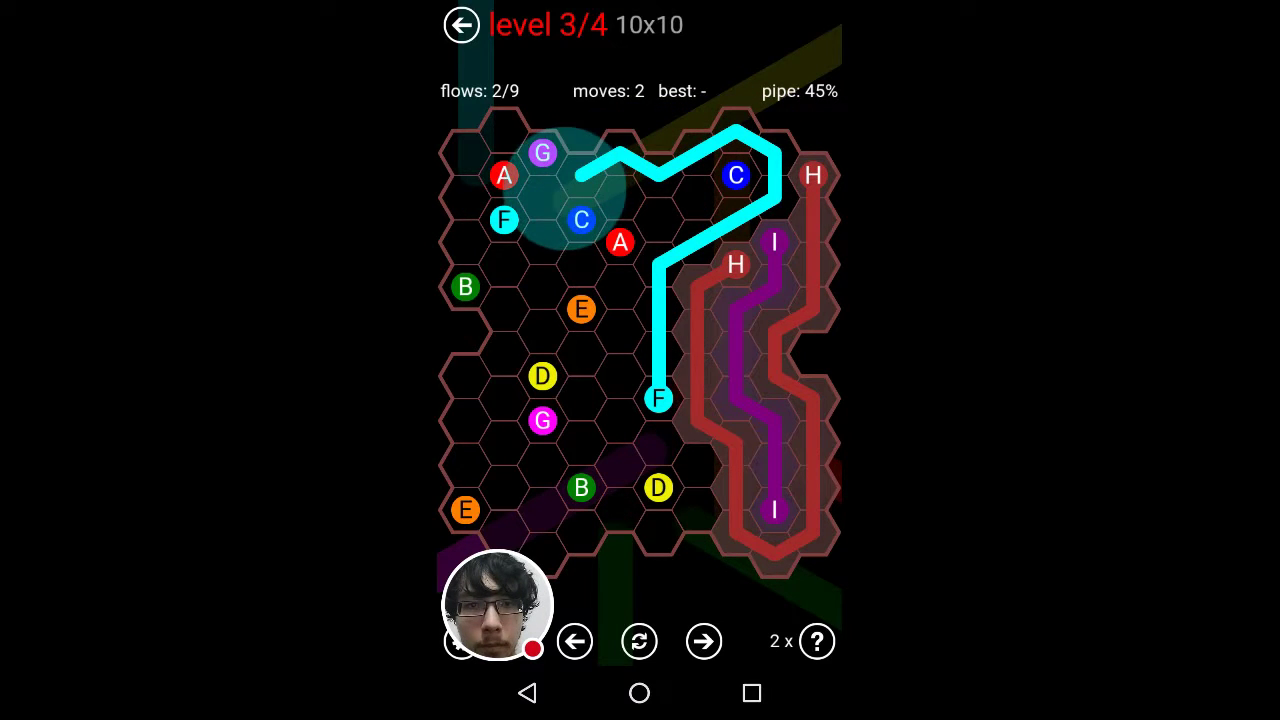
left_click_drag(581, 220, 736, 176)
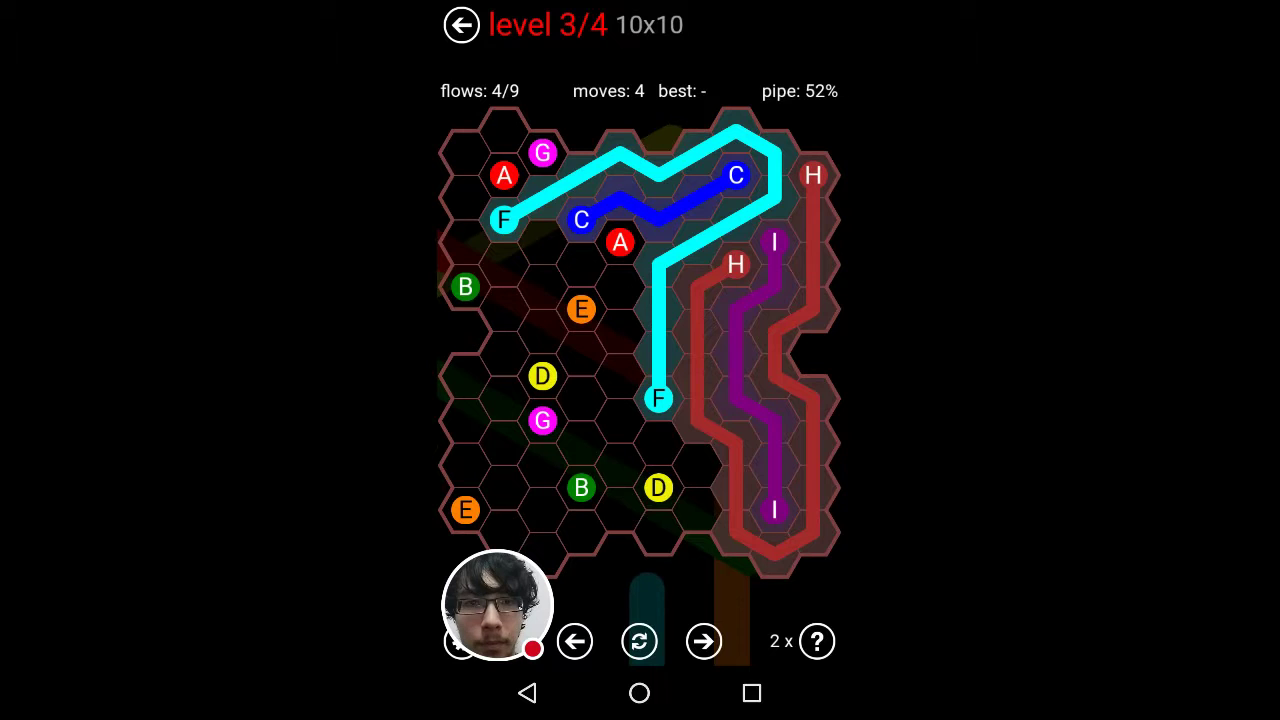
Erase the cyan F pipe, try and remove a red A pipe, then reset the board
left_click(658, 399)
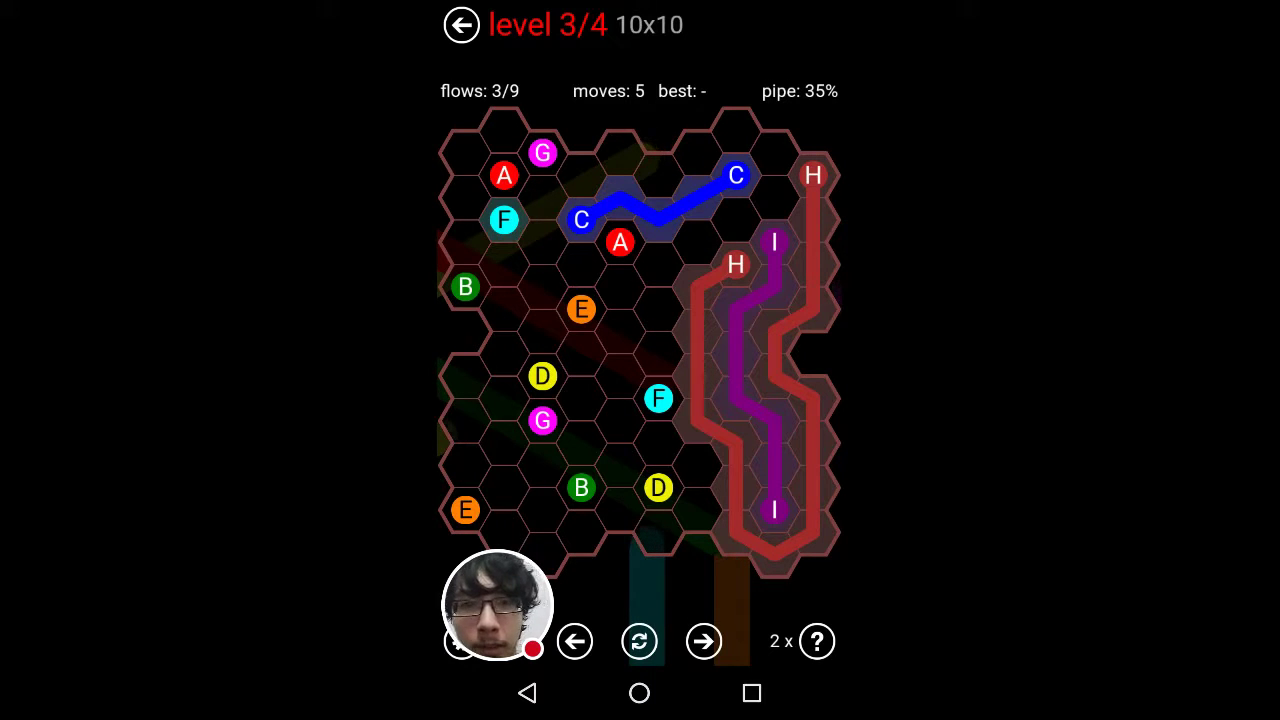
left_click_drag(504, 177, 620, 244)
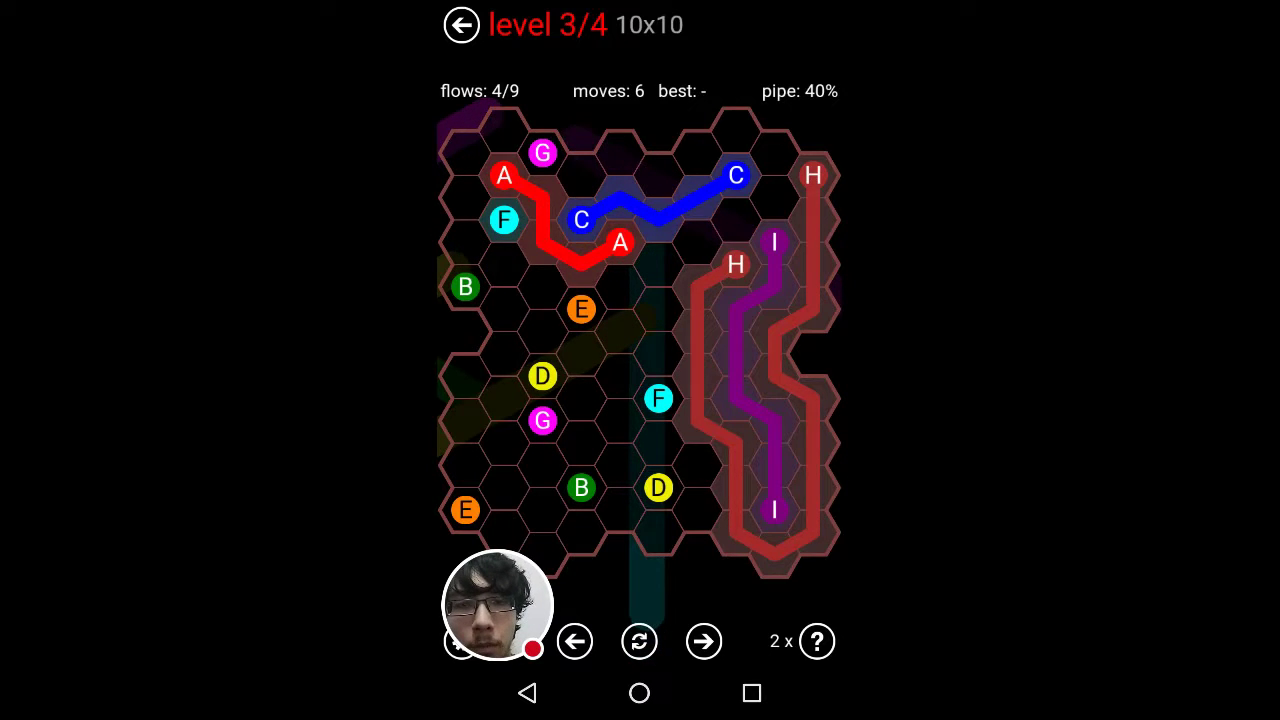
left_click(504, 176)
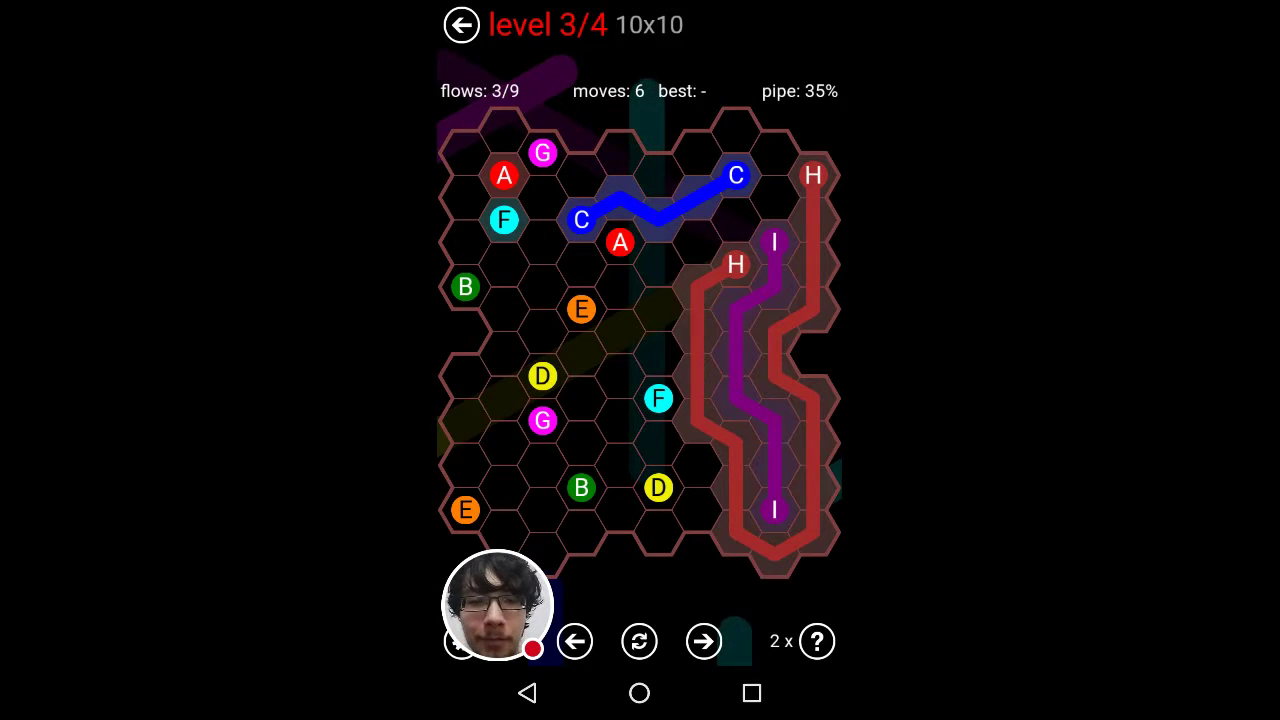
left_click(639, 641)
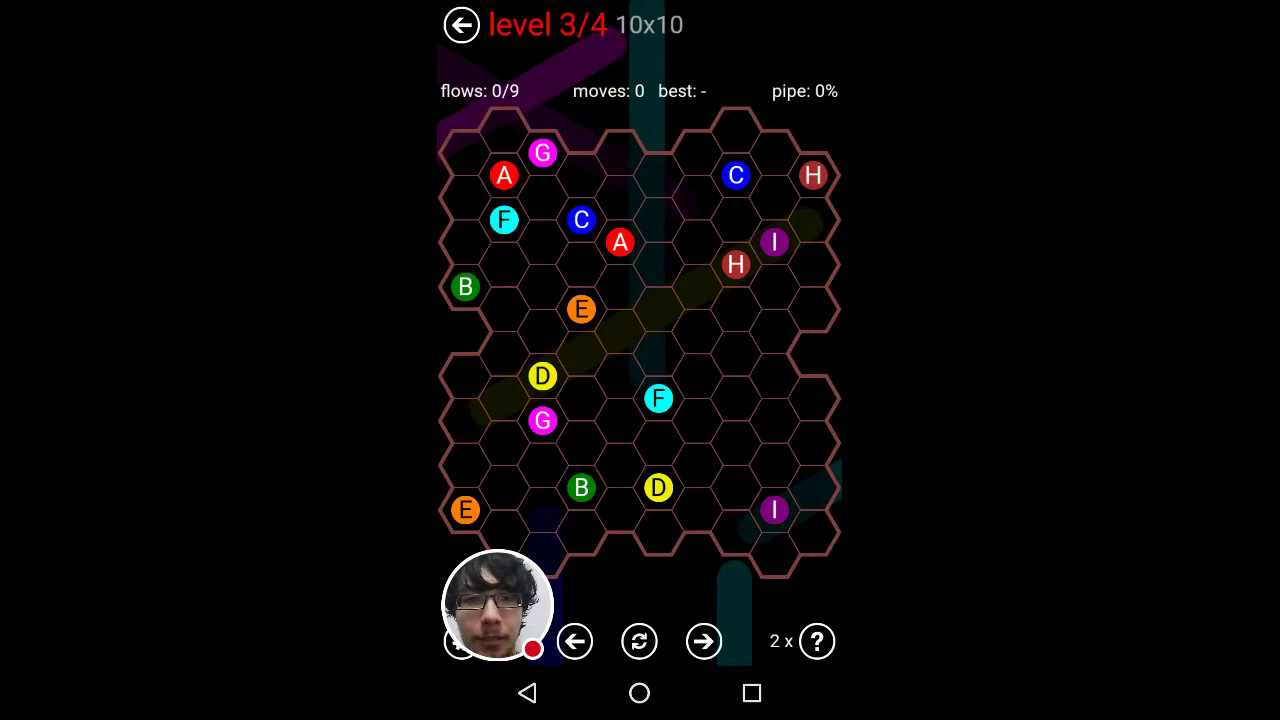
Draw the G, B, D, E and A pipes across the left and top of level 3
left_click_drag(543, 152, 542, 420)
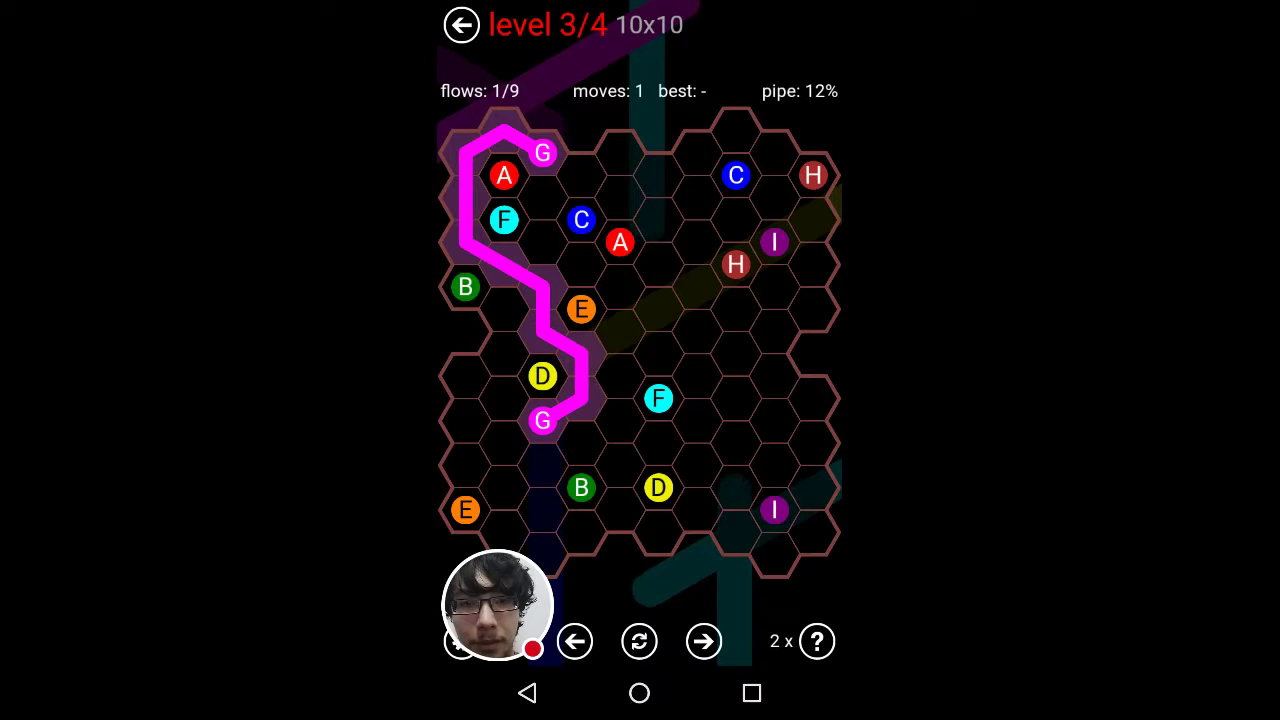
mouse_move(465, 287)
left_mouse_down()
mouse_move(510, 490)
mouse_move(581, 488)
left_mouse_up()
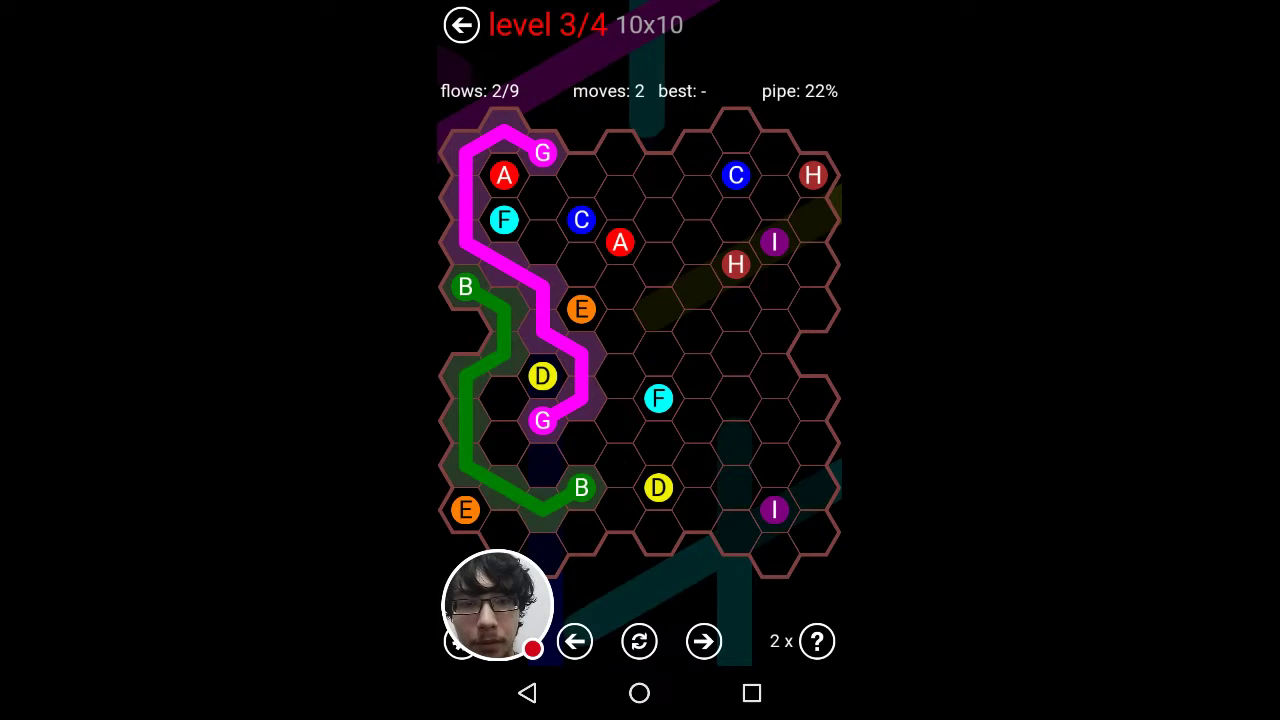
left_click_drag(542, 376, 658, 487)
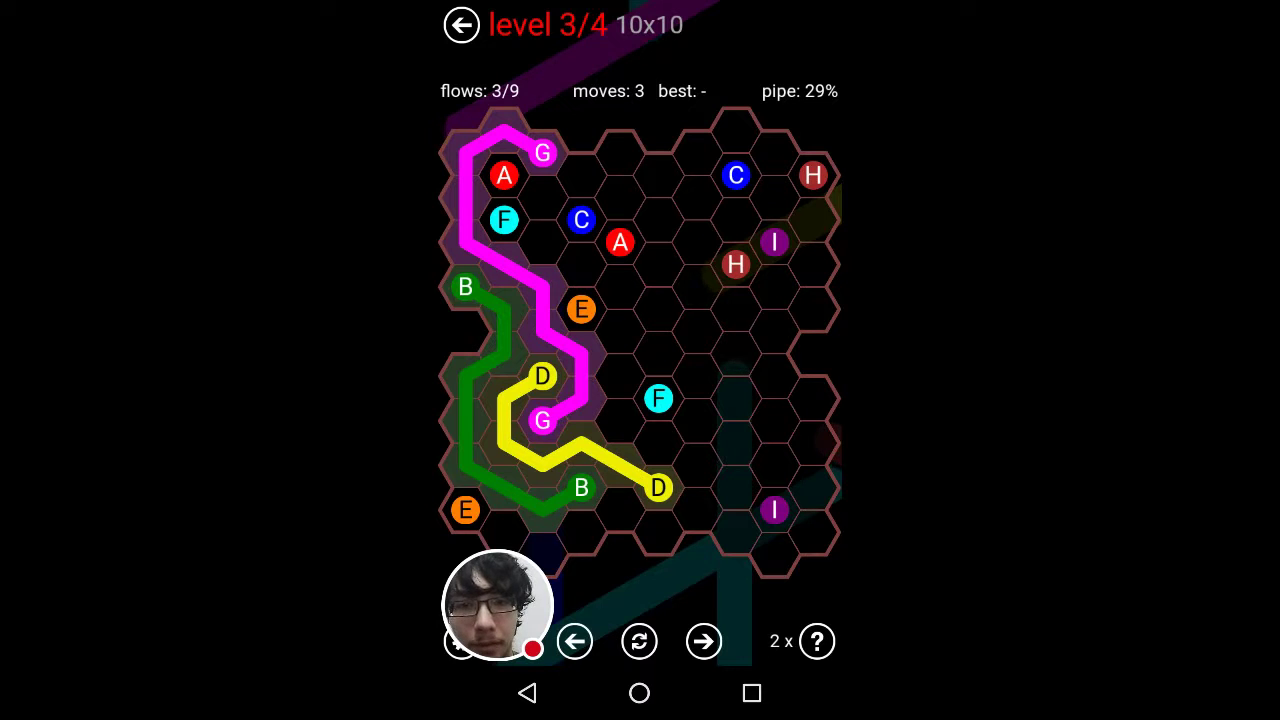
mouse_move(465, 510)
left_mouse_down()
mouse_move(625, 390)
mouse_move(581, 308)
left_mouse_up()
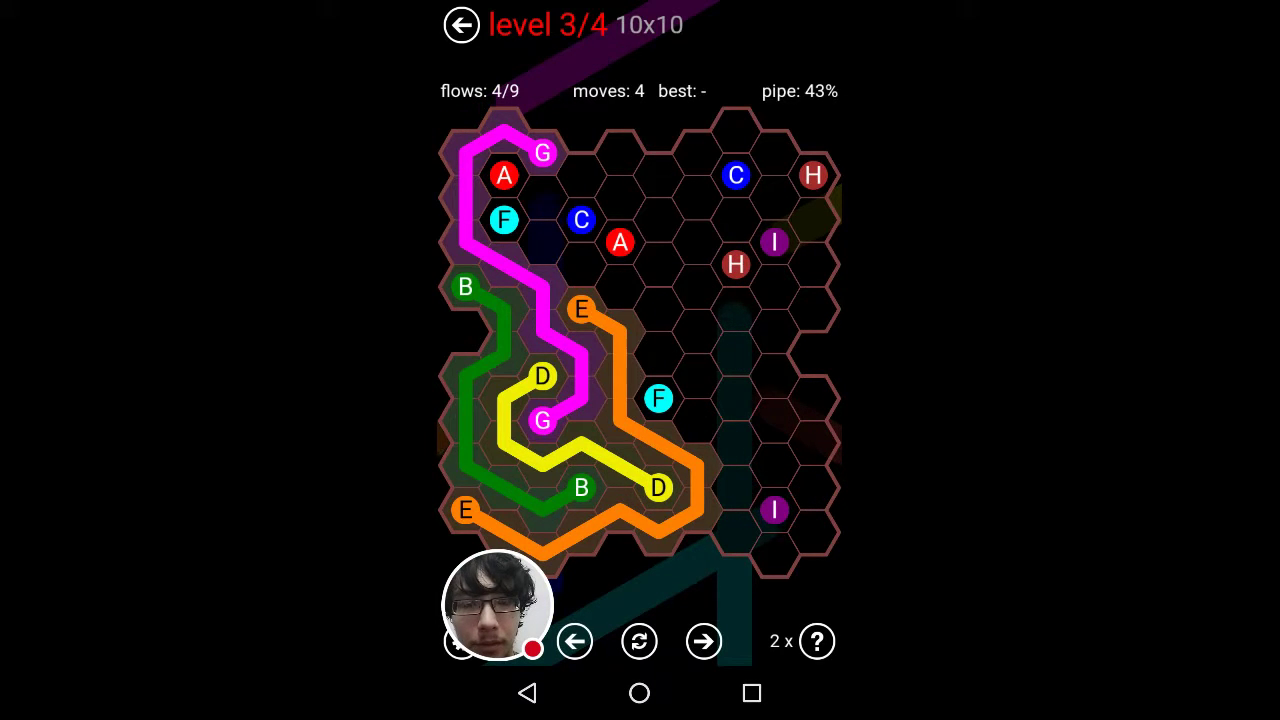
mouse_move(504, 176)
left_mouse_down()
mouse_move(785, 225)
mouse_move(620, 243)
left_mouse_up()
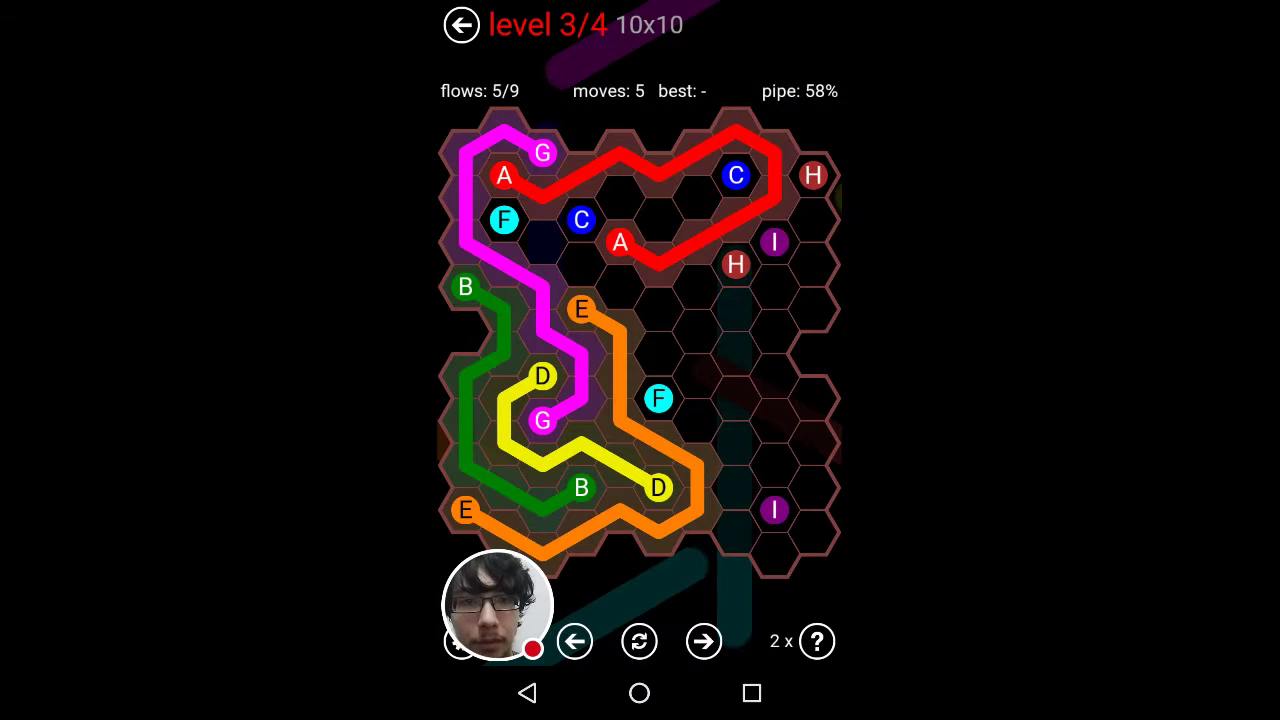
Join the C, F, H and I pairs for a perfect solve and load level 4
left_click_drag(736, 177, 581, 220)
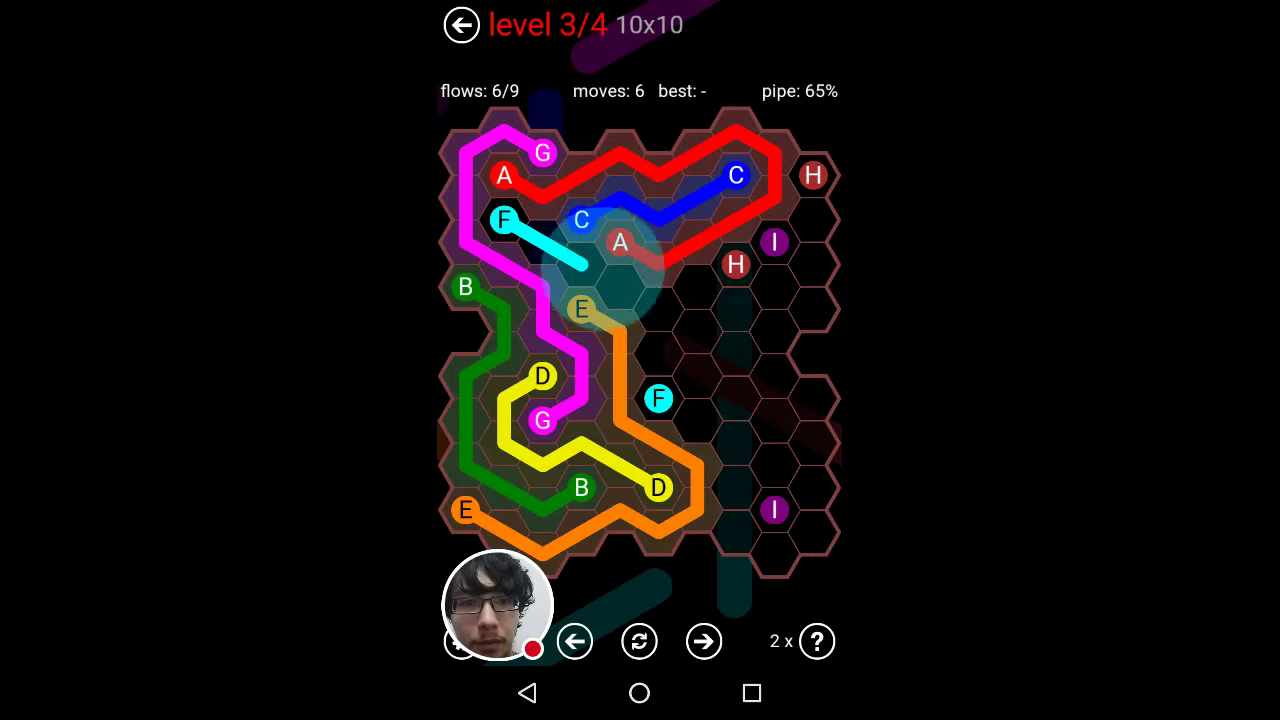
left_click_drag(504, 220, 658, 398)
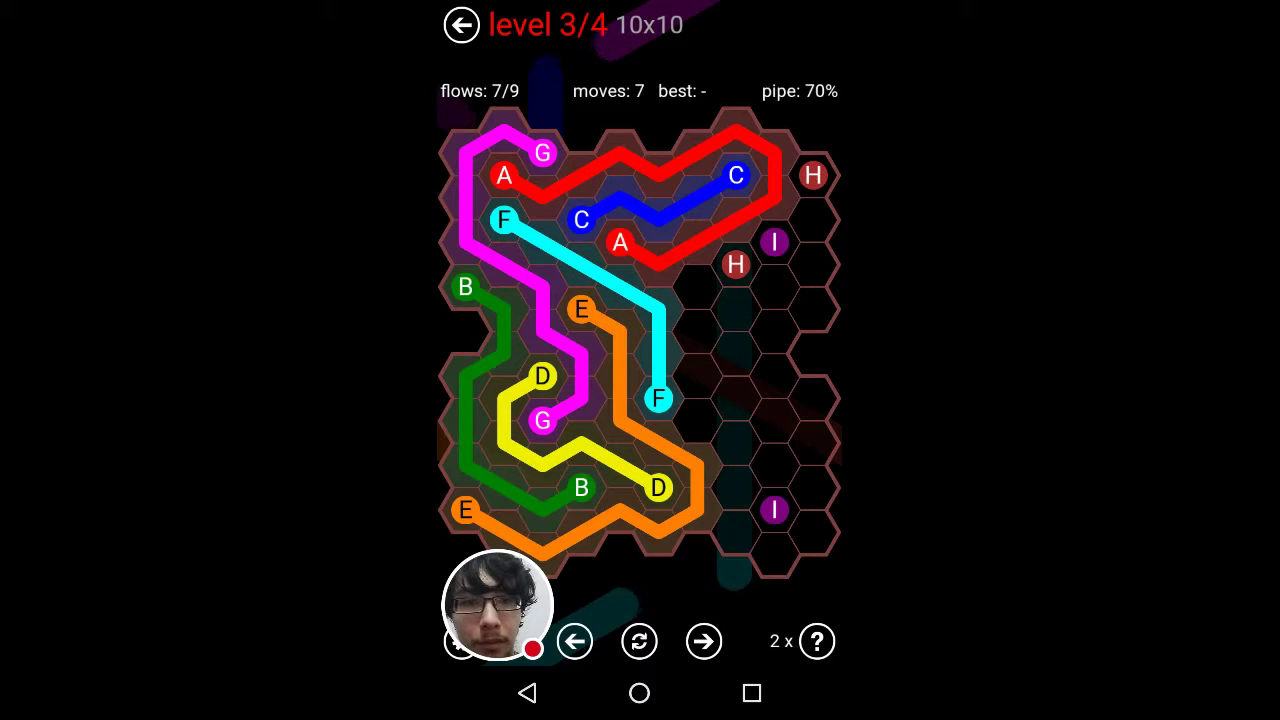
mouse_move(735, 264)
left_mouse_down()
mouse_move(740, 445)
mouse_move(760, 560)
mouse_move(815, 400)
mouse_move(813, 177)
left_mouse_up()
left_click_drag(774, 243, 774, 510)
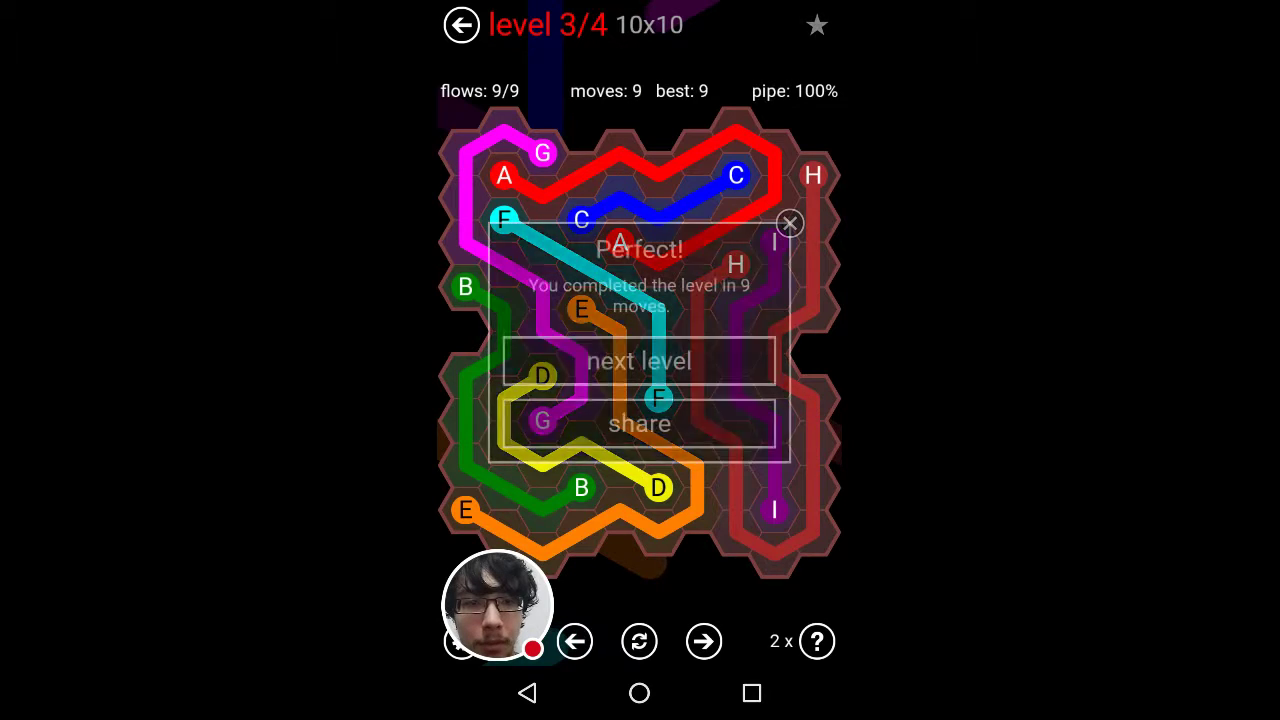
left_click(639, 361)
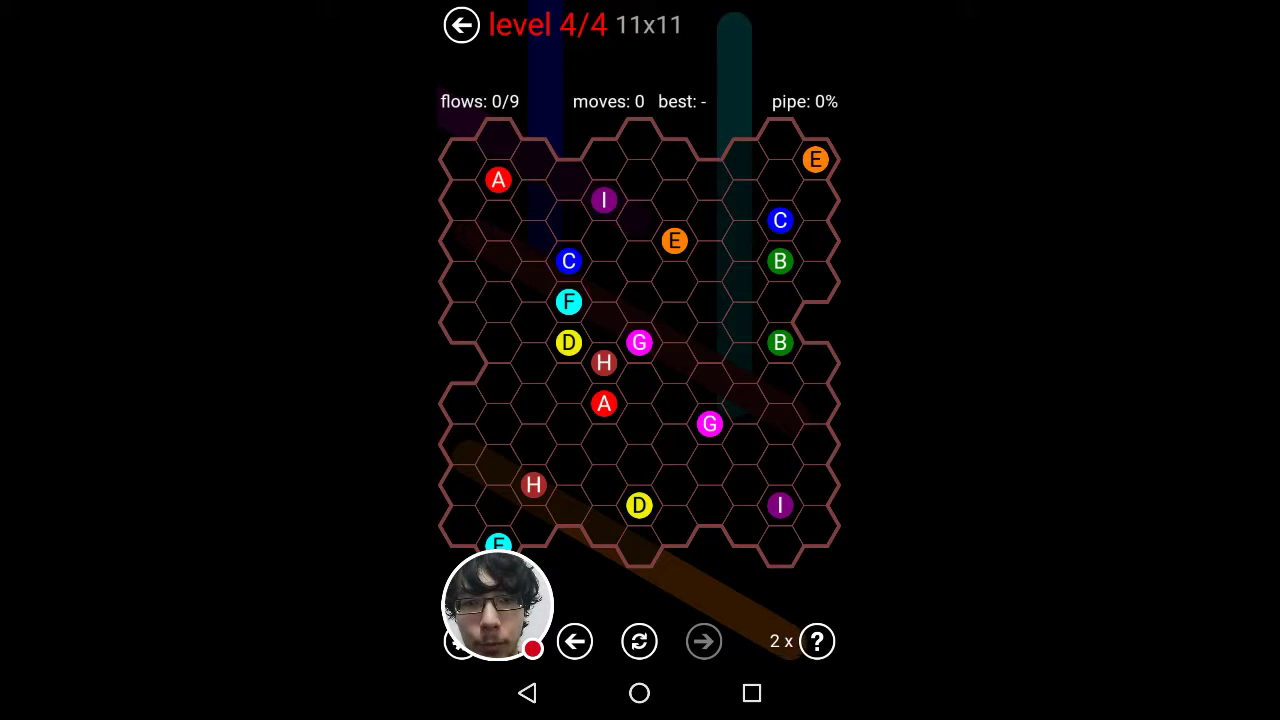
On level 4, try joining the B and orange E pairs, then reset the board
left_click_drag(780, 261, 780, 343)
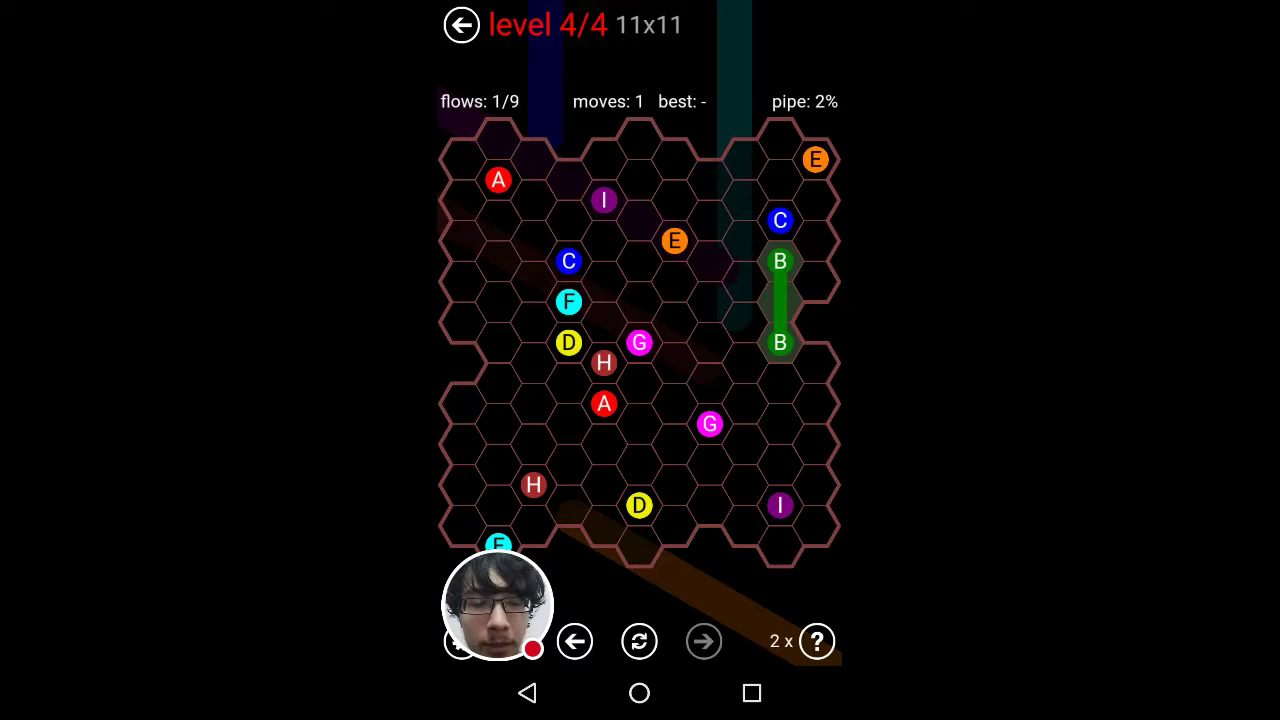
left_click(780, 343)
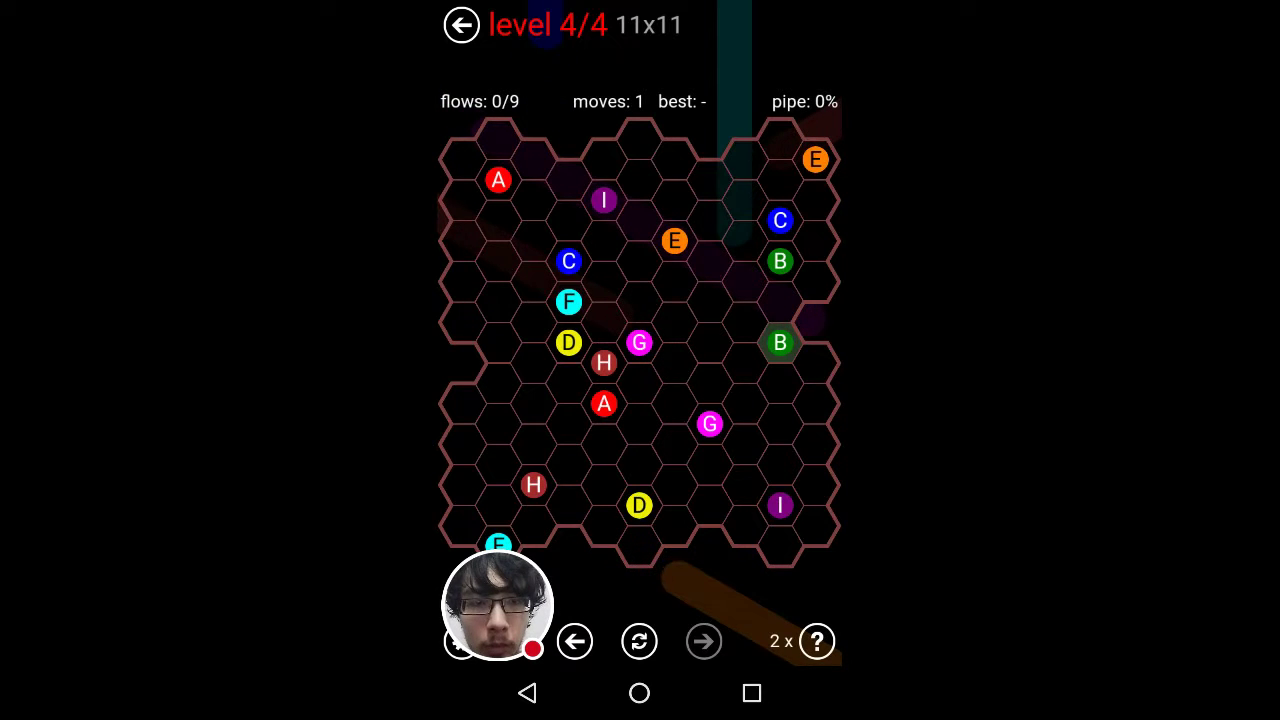
left_click_drag(815, 160, 745, 362)
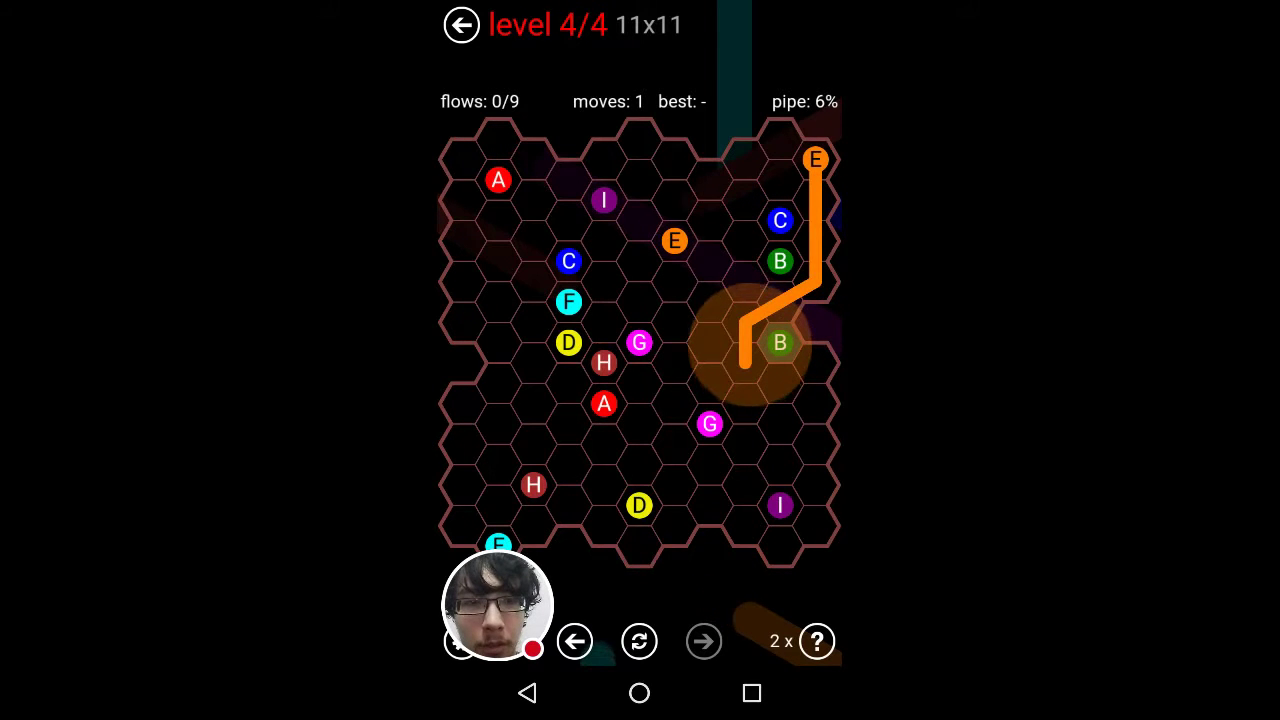
left_click_drag(745, 345, 675, 240)
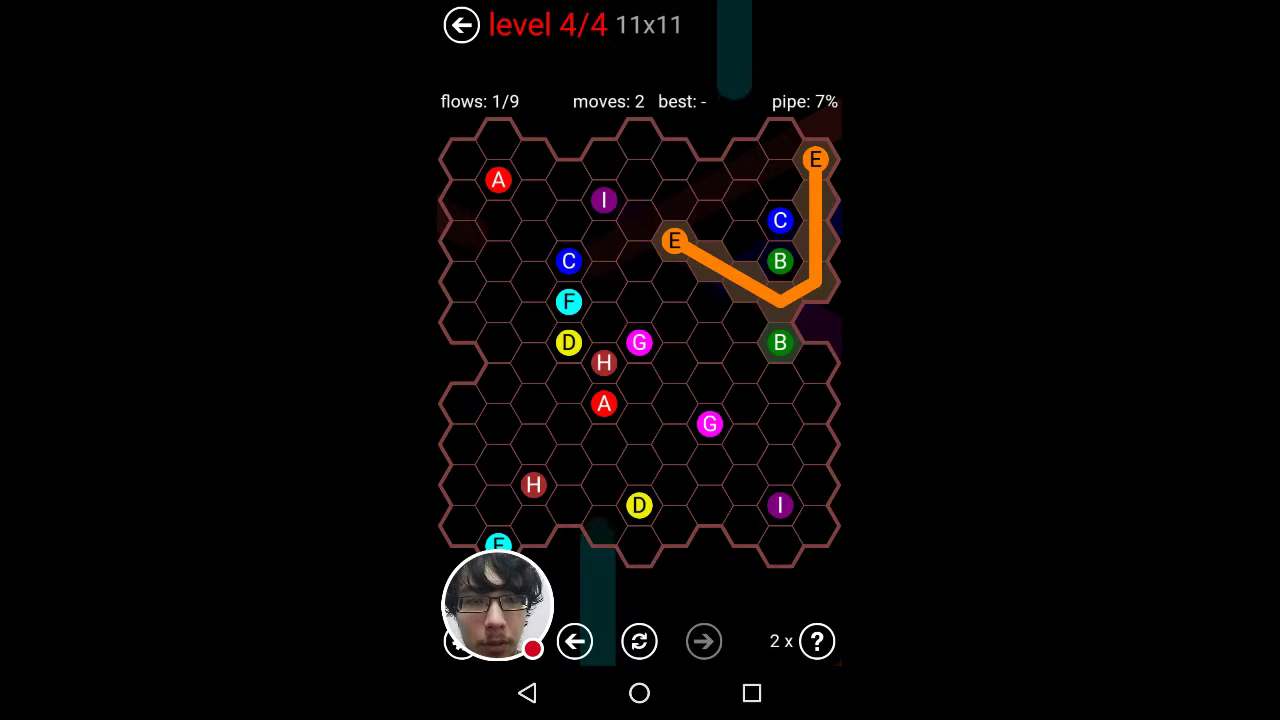
left_click_drag(815, 160, 675, 240)
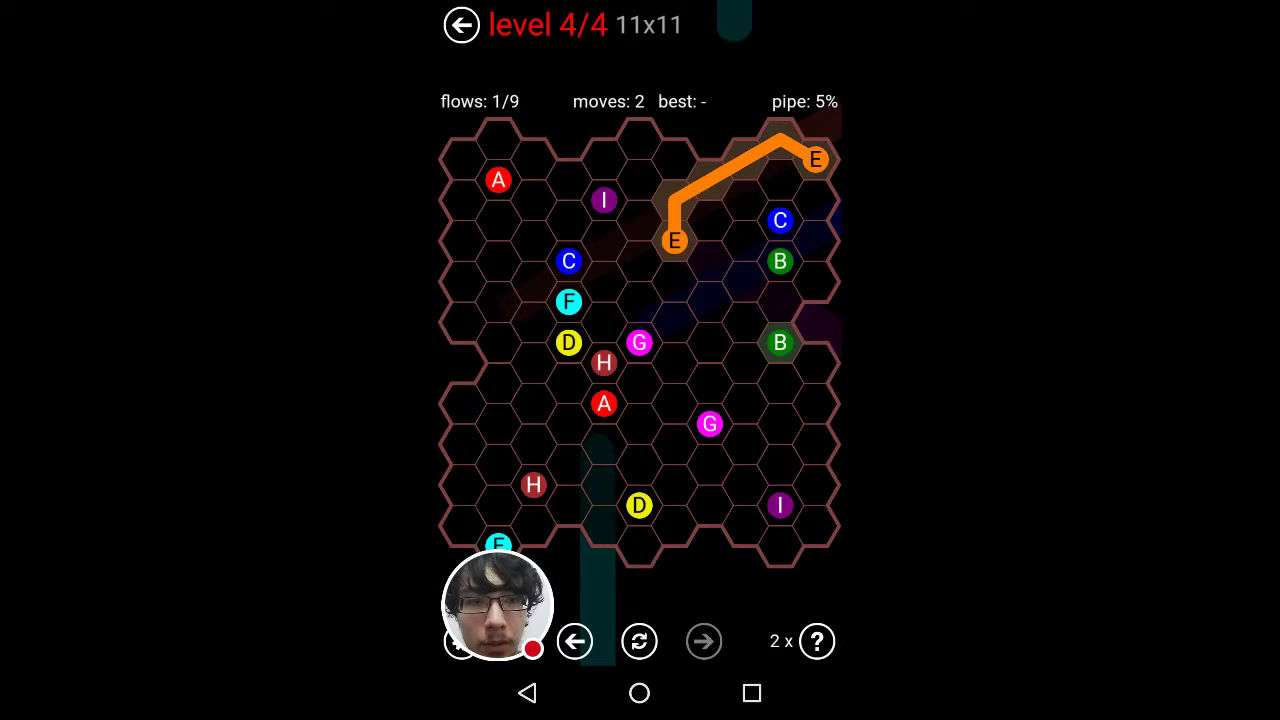
left_click(639, 641)
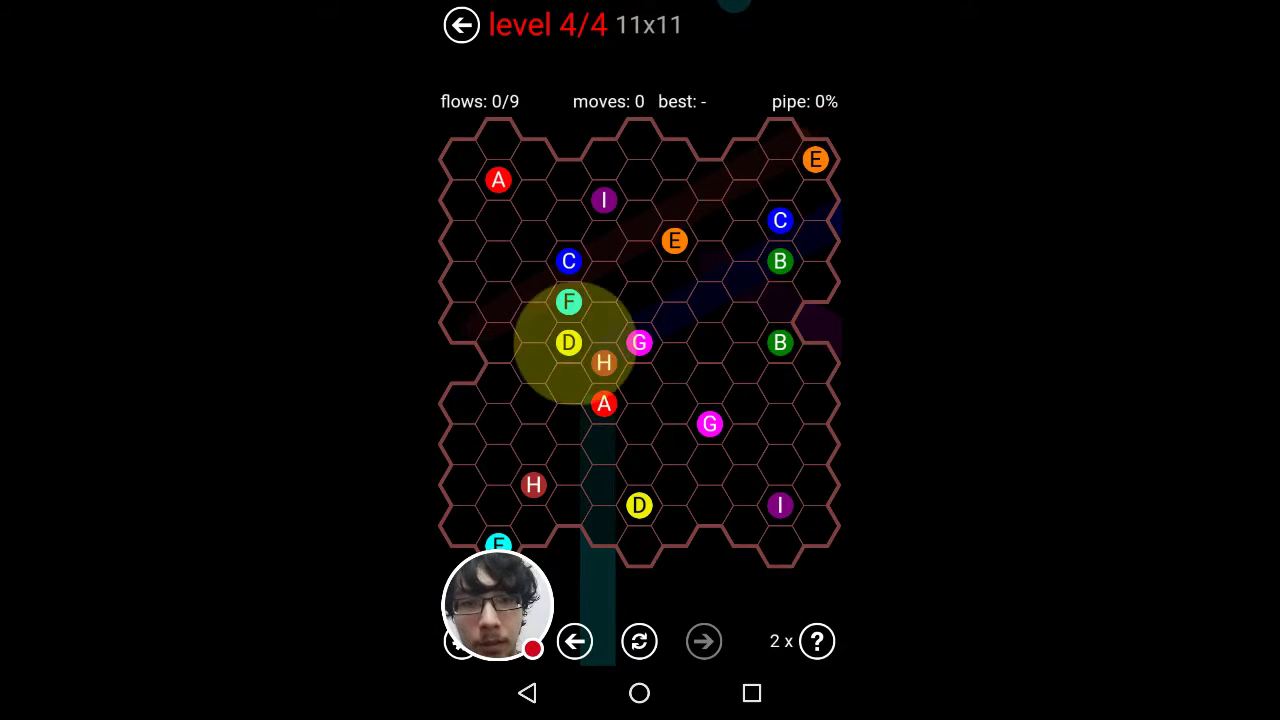
Try joining the D pair with an A pipe around it, then restart
mouse_move(568, 343)
left_mouse_down()
mouse_move(575, 465)
mouse_move(639, 505)
left_mouse_up()
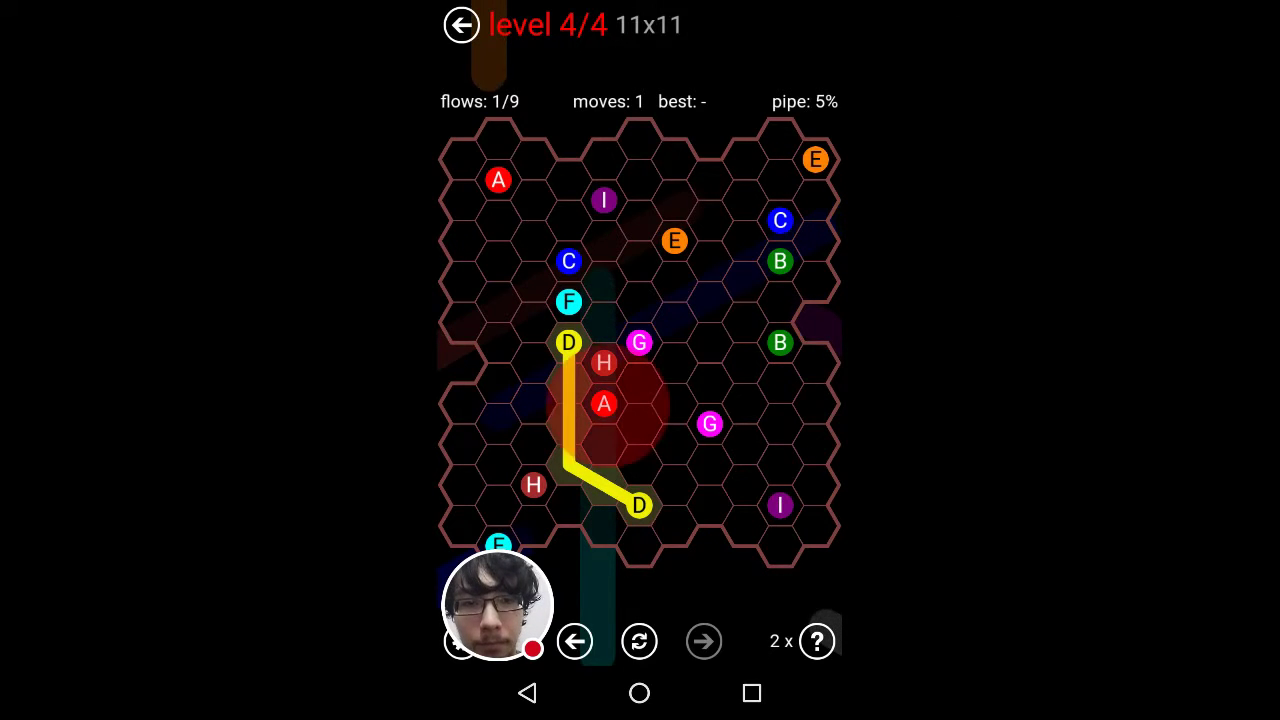
mouse_move(604, 404)
left_mouse_down()
mouse_move(660, 500)
mouse_move(600, 545)
mouse_move(490, 510)
mouse_move(497, 420)
mouse_move(490, 505)
left_mouse_up()
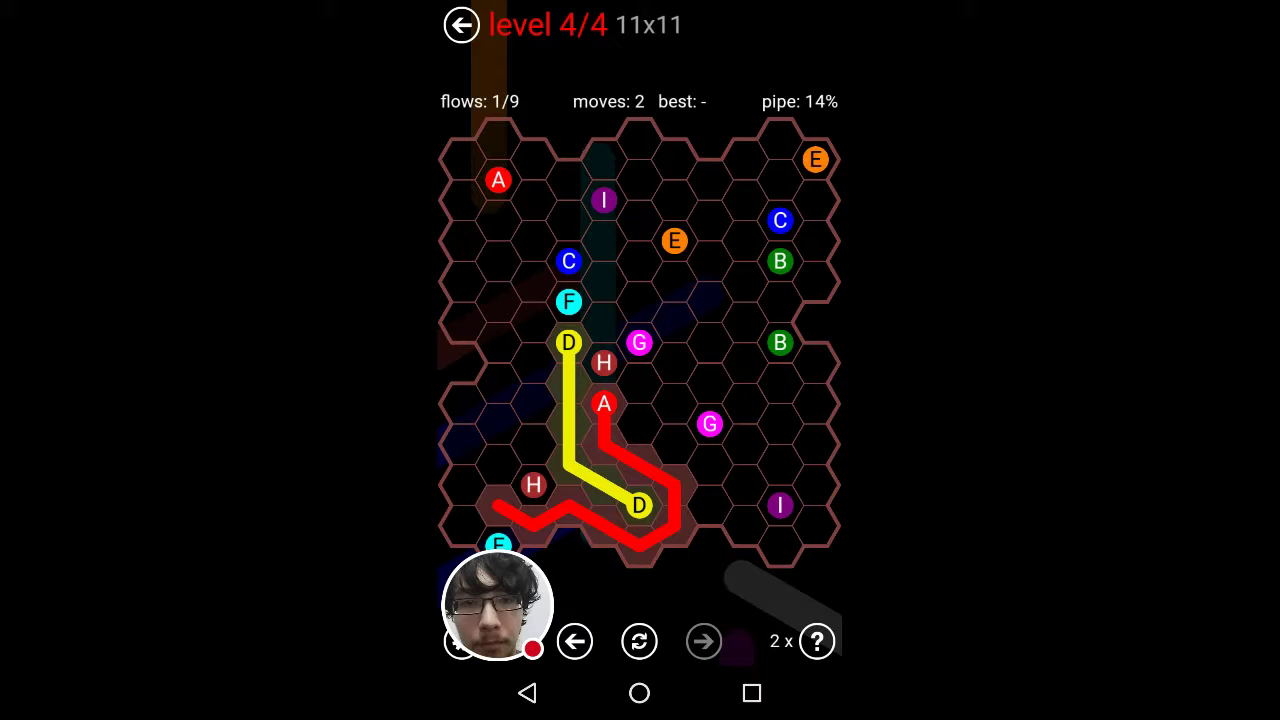
left_click(639, 641)
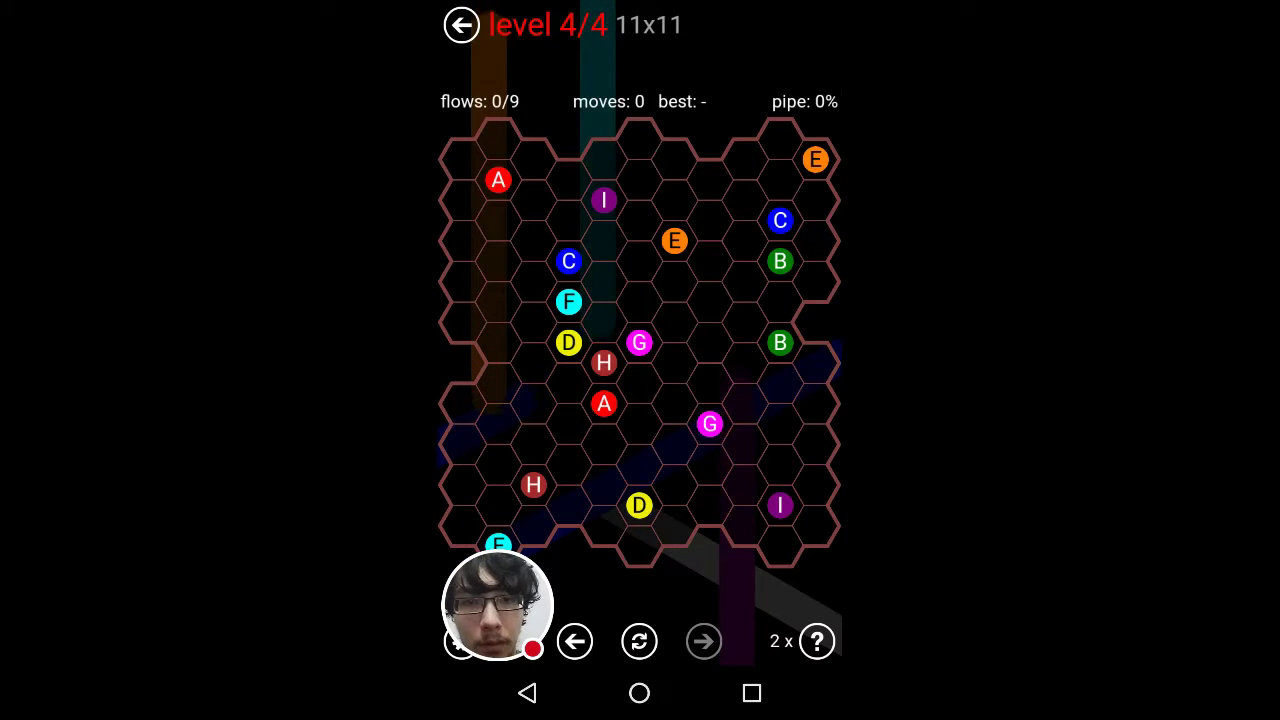
Join the red A pair and route cyan F down the left, then restart again
mouse_move(498, 180)
left_mouse_down()
mouse_move(572, 382)
mouse_move(604, 404)
left_mouse_up()
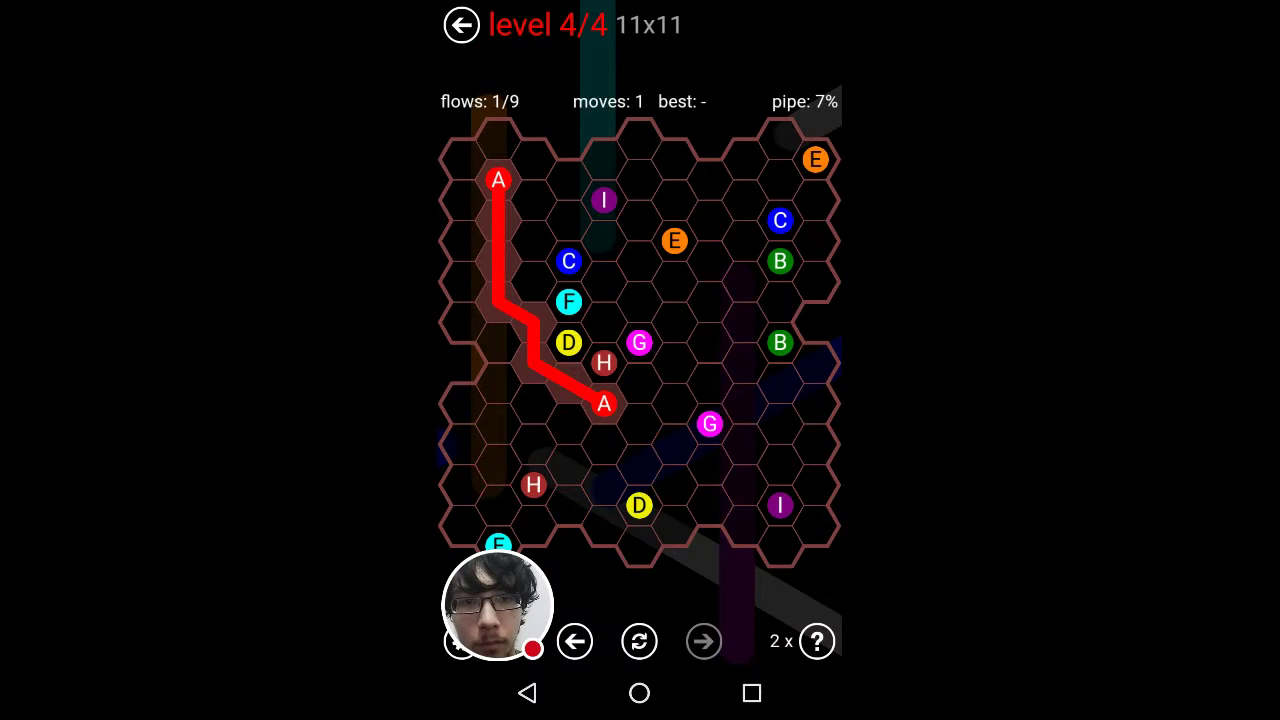
mouse_move(568, 302)
left_mouse_down()
mouse_move(466, 404)
mouse_move(498, 545)
left_mouse_up()
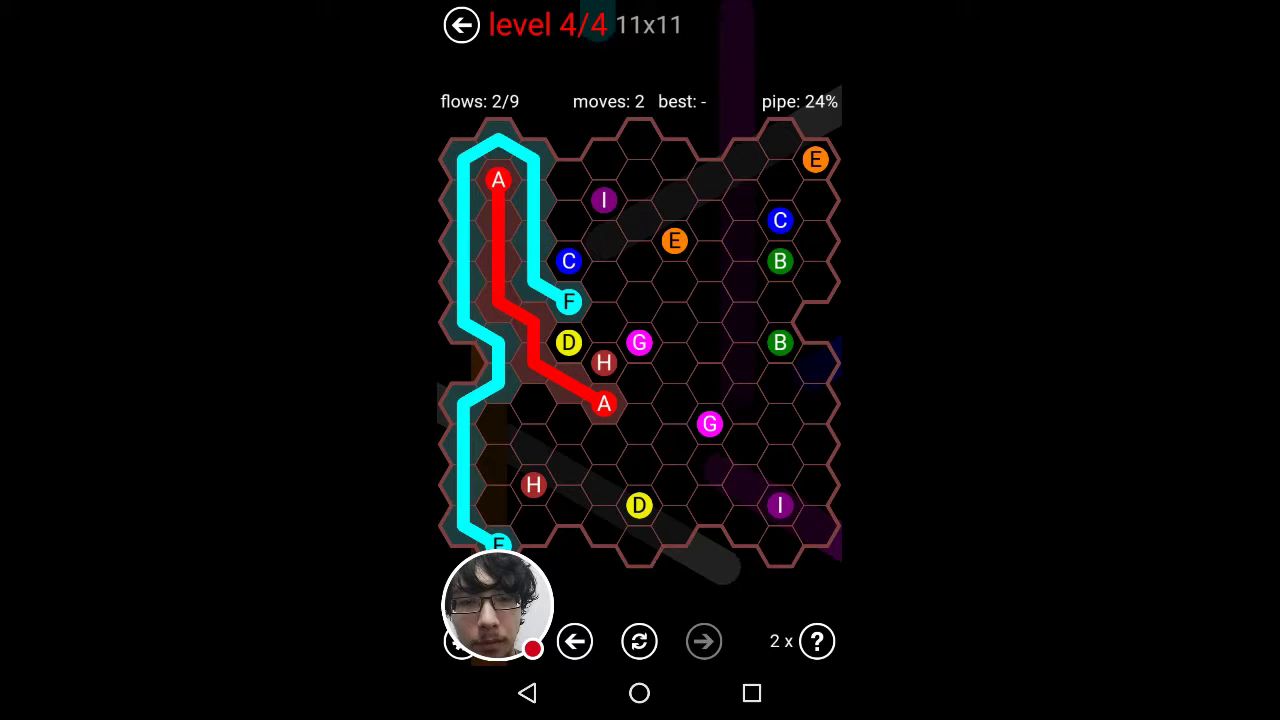
left_click(639, 641)
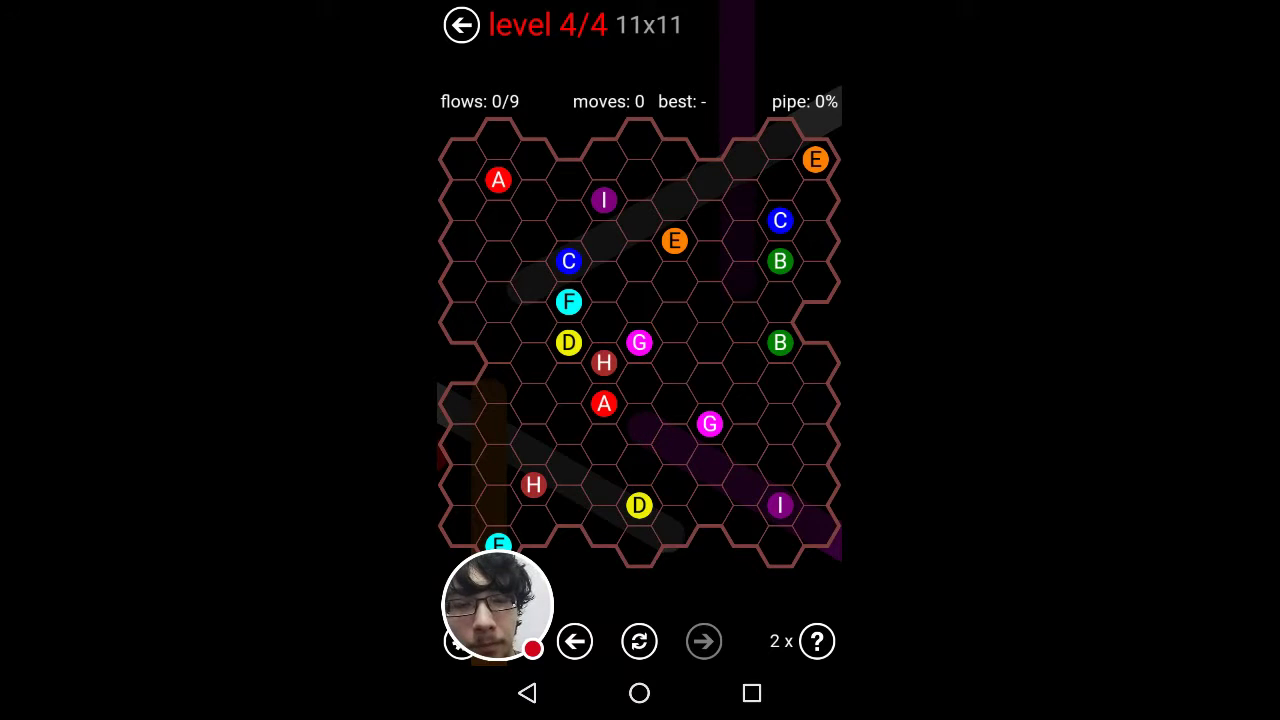
left_click_drag(639, 505, 568, 343)
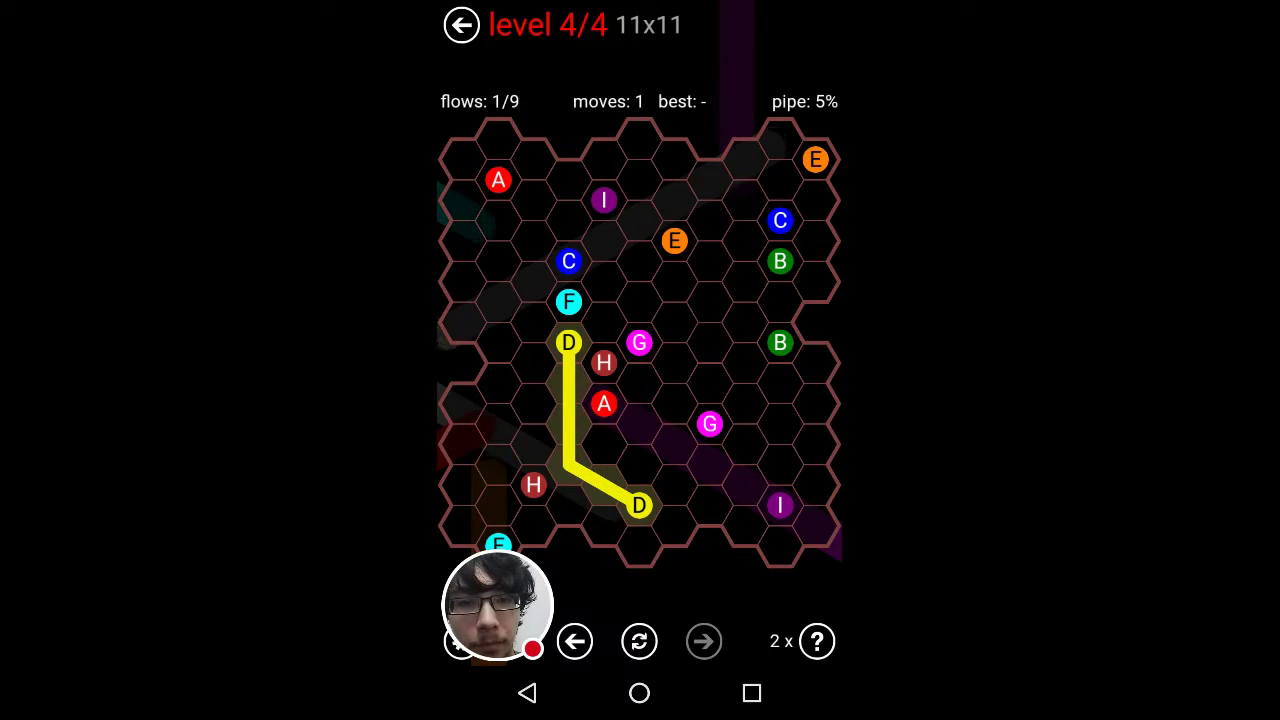
left_click_drag(639, 343, 710, 424)
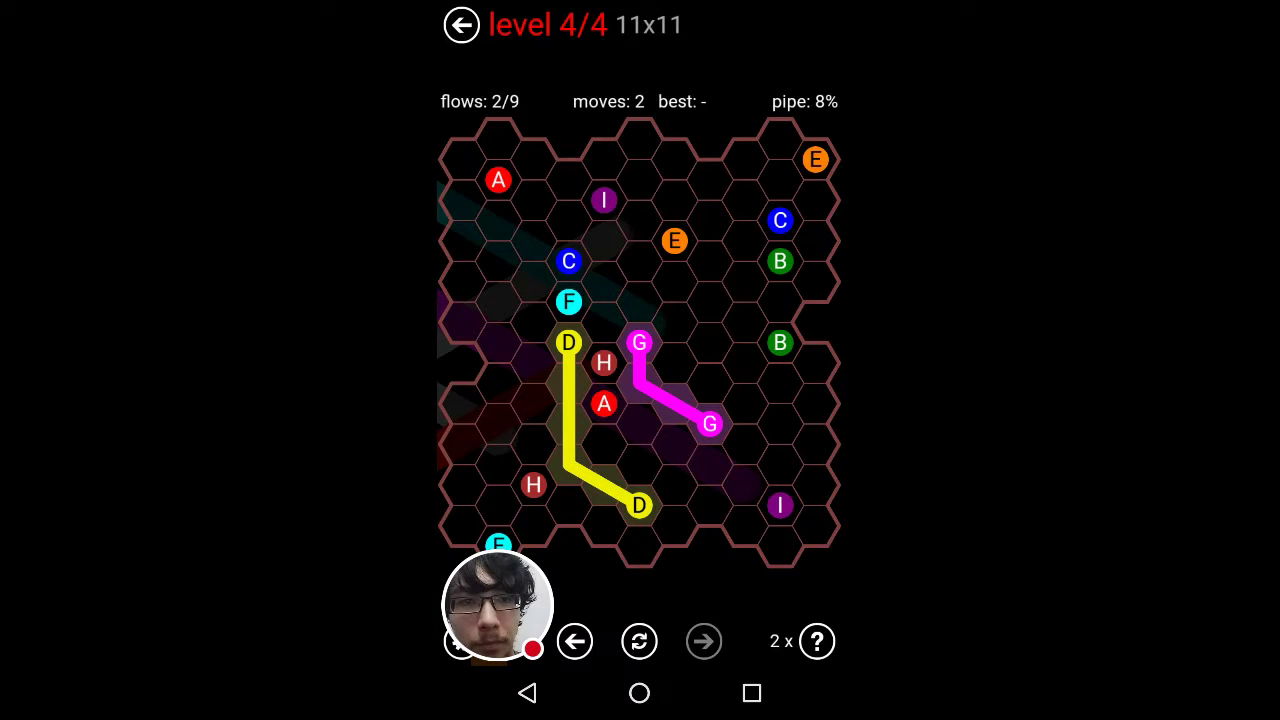
left_click_drag(815, 160, 675, 241)
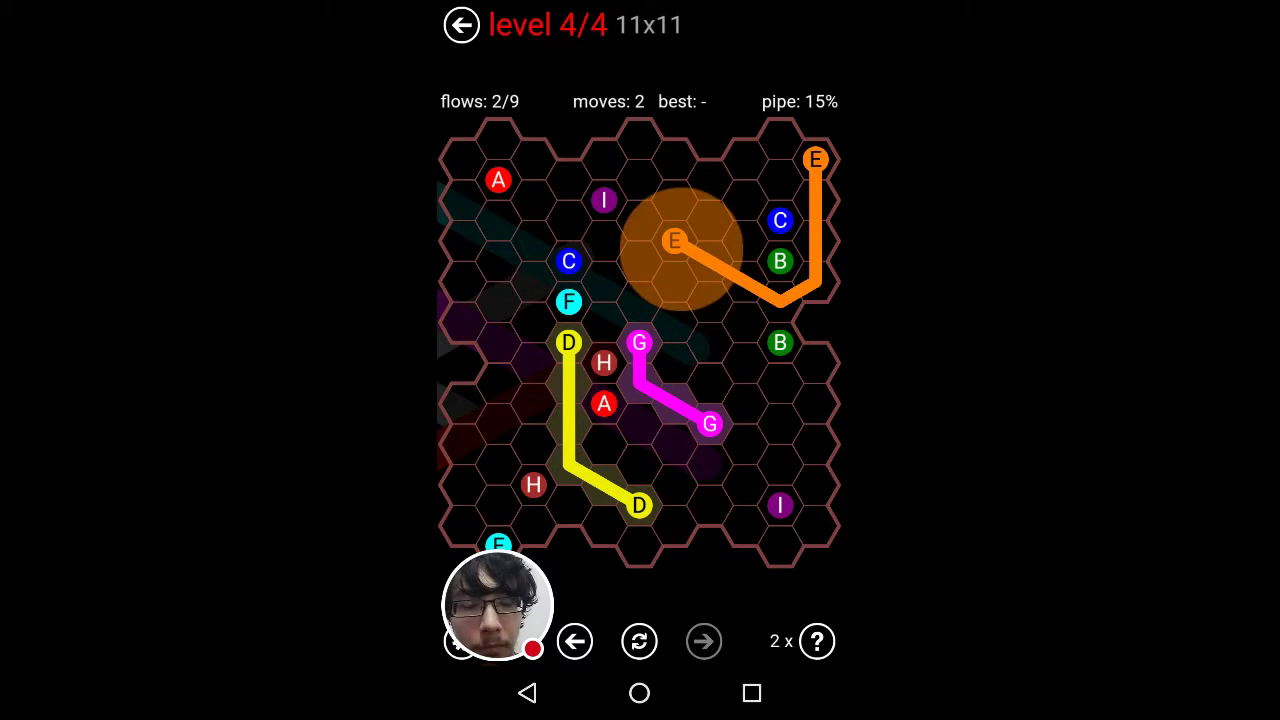
left_click_drag(780, 261, 780, 343)
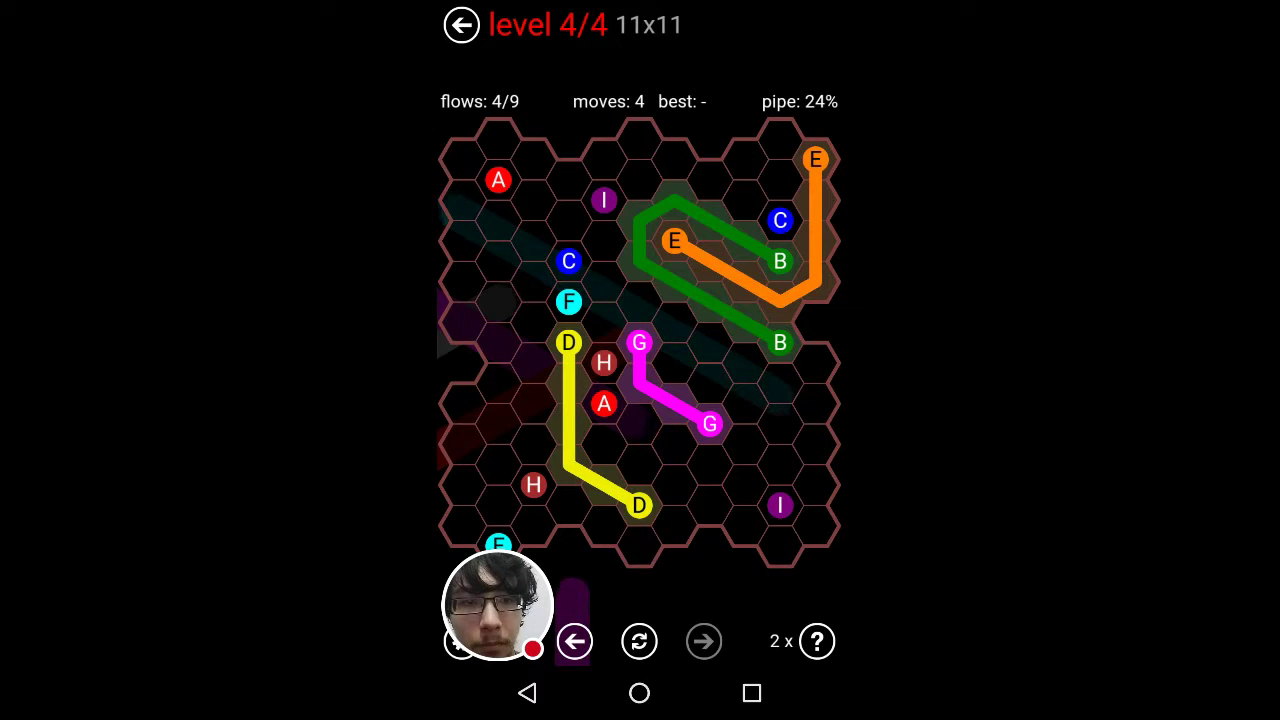
left_click(639, 641)
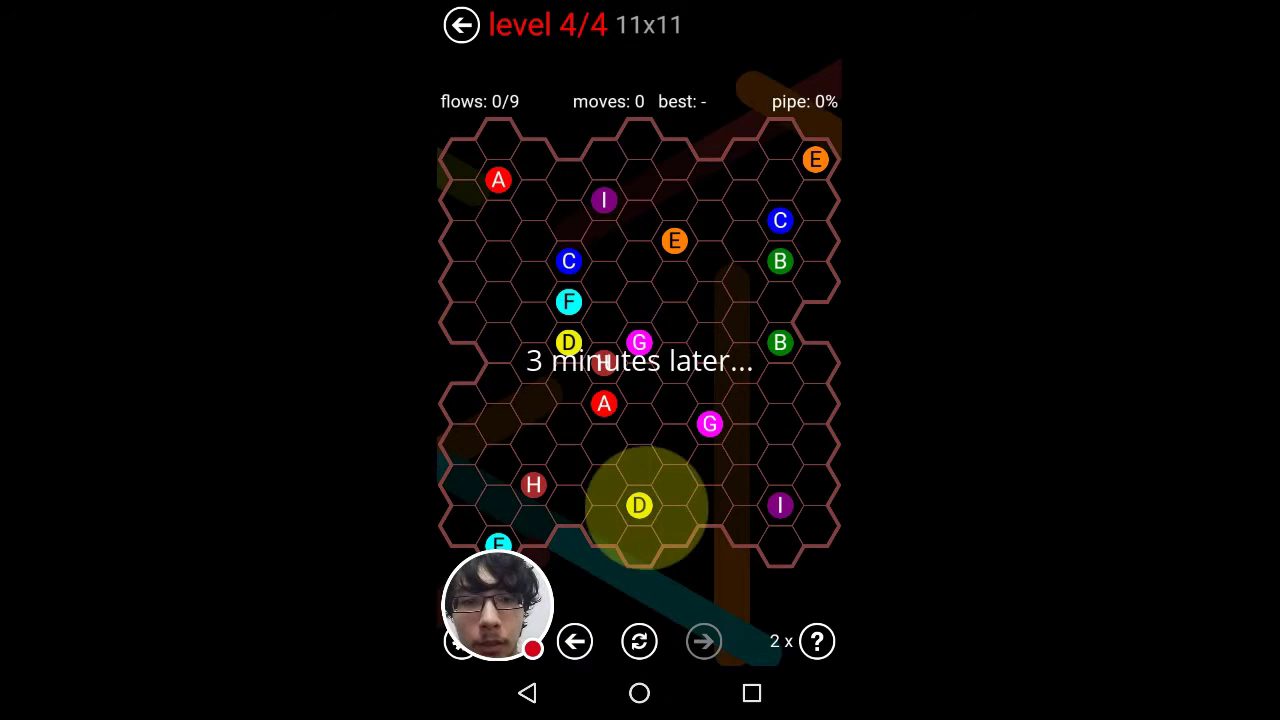
Try a yellow D pipe and a green B route around C, then remove the green pipe
left_click_drag(639, 505, 569, 343)
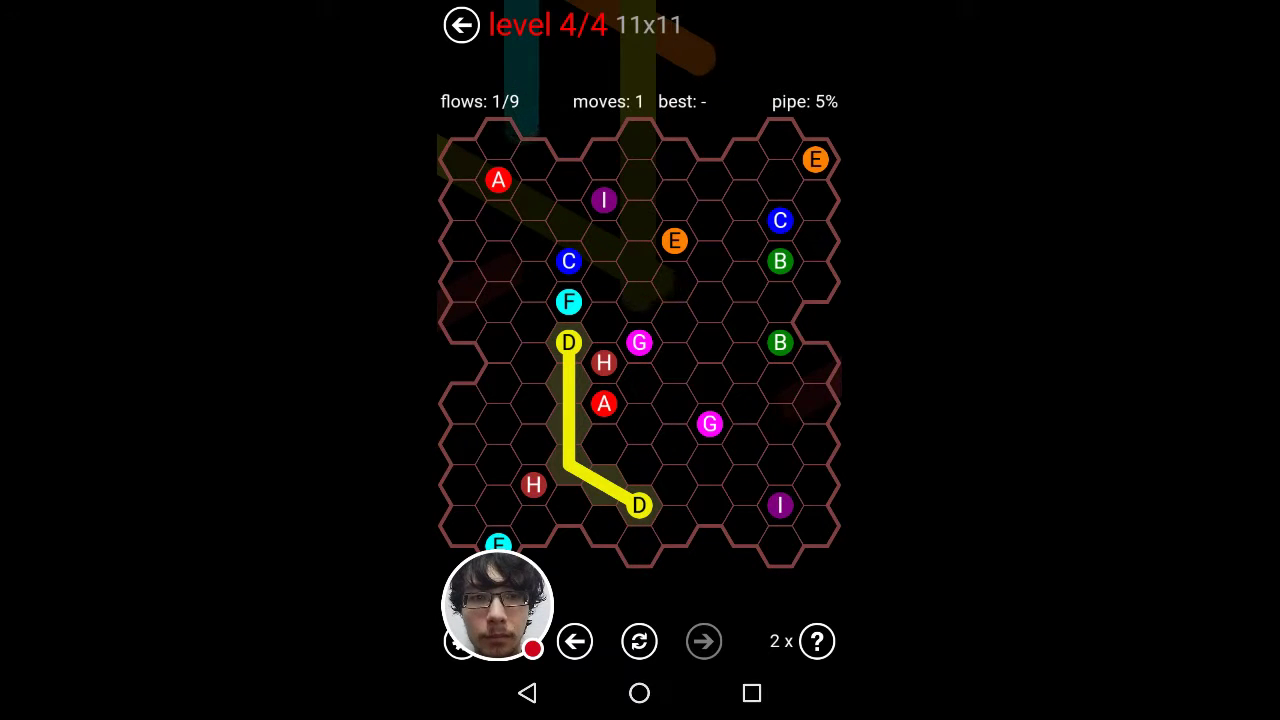
left_click_drag(780, 261, 710, 285)
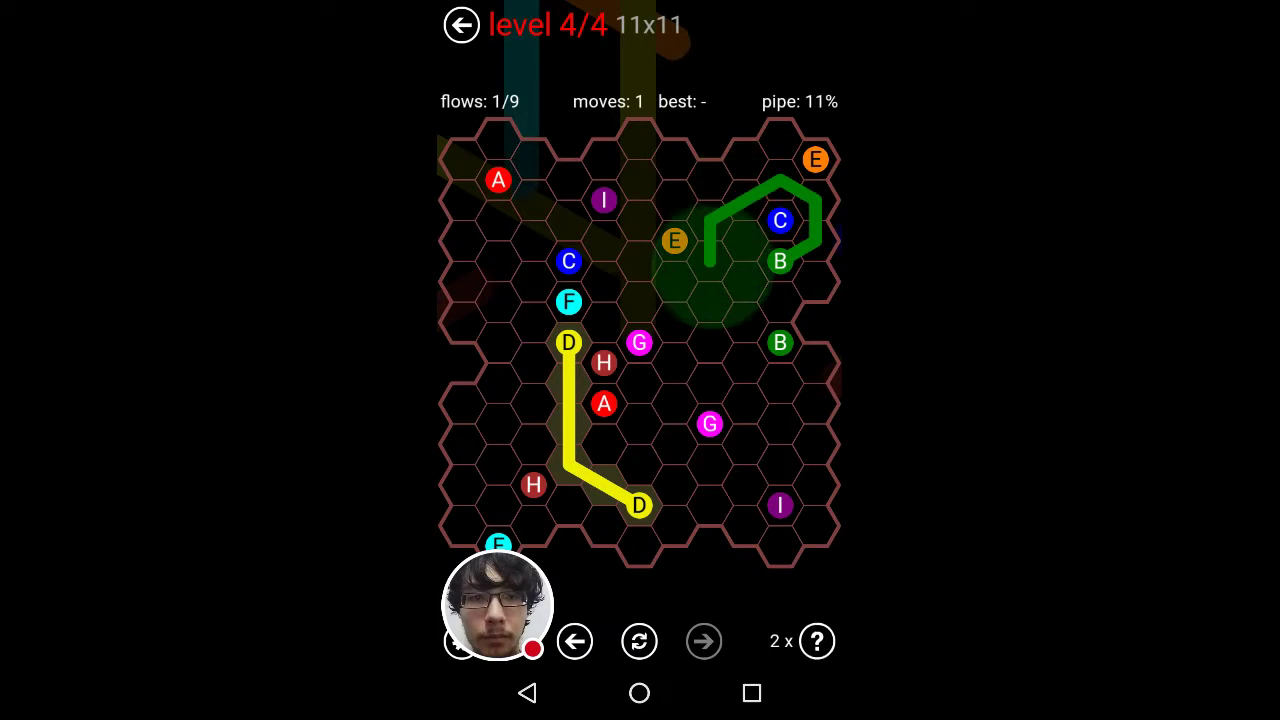
mouse_move(710, 285)
left_mouse_down()
mouse_move(710, 345)
mouse_move(675, 285)
left_mouse_up()
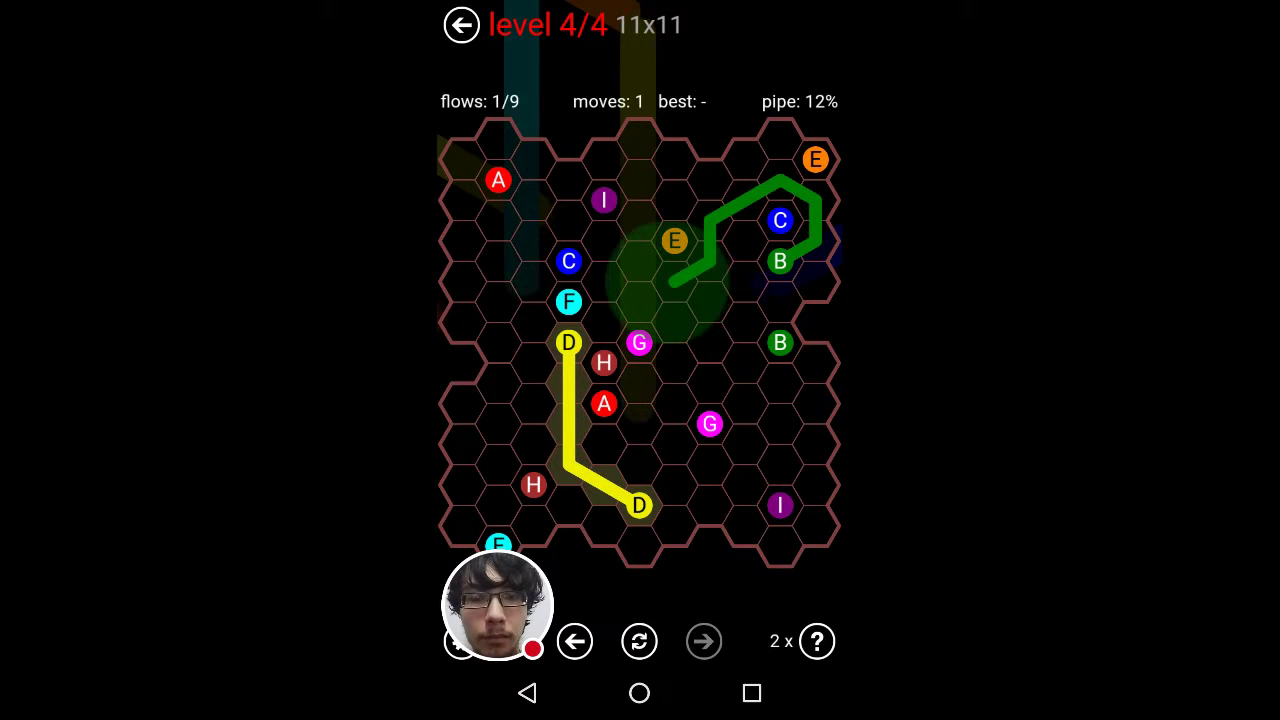
mouse_move(675, 285)
left_mouse_down()
mouse_move(640, 262)
mouse_move(675, 242)
left_mouse_up()
mouse_move(568, 262)
left_mouse_down()
mouse_move(710, 300)
mouse_move(780, 222)
left_mouse_up()
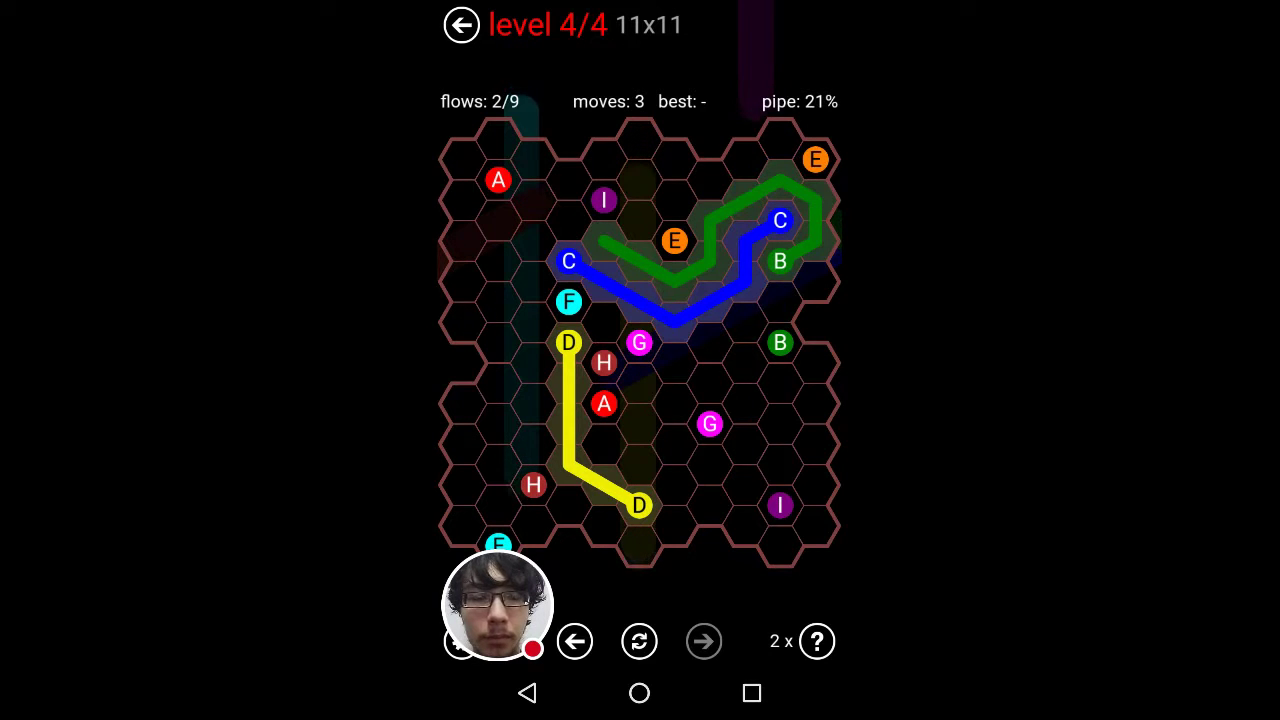
left_click(780, 262)
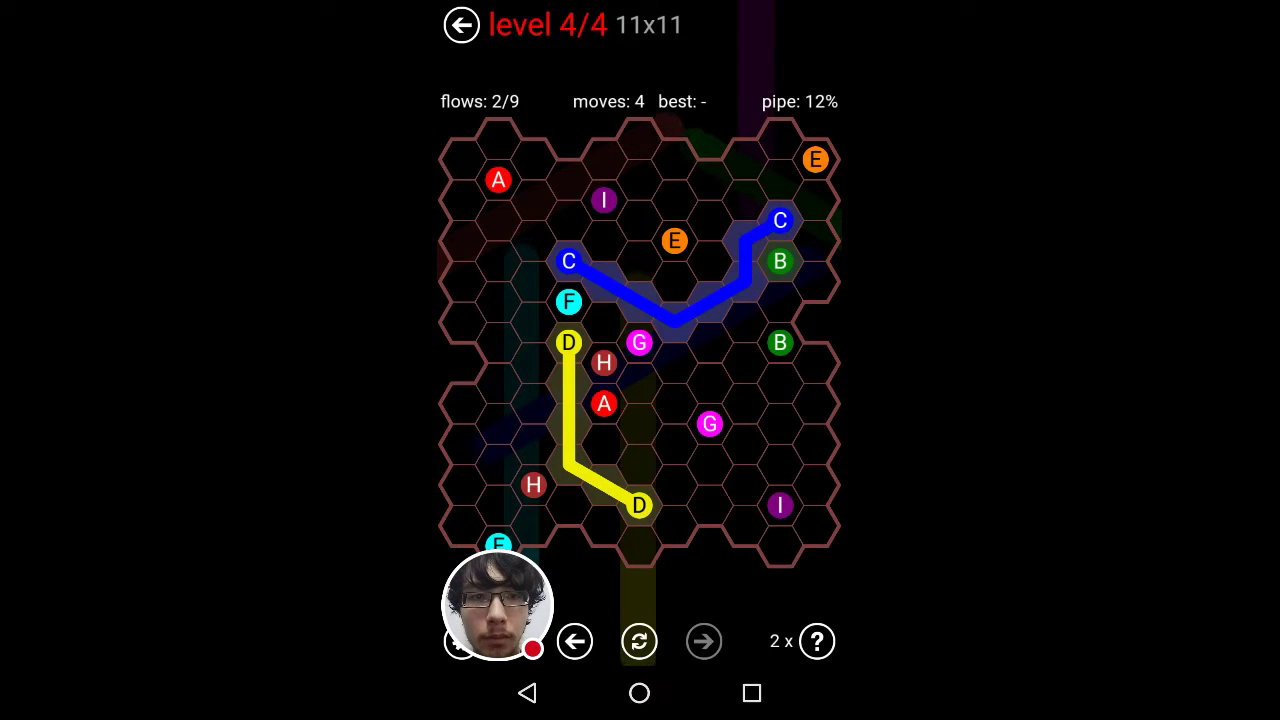
Join the orange E pair, restart, and redraw the orange E pipe around I
left_click_drag(816, 160, 674, 241)
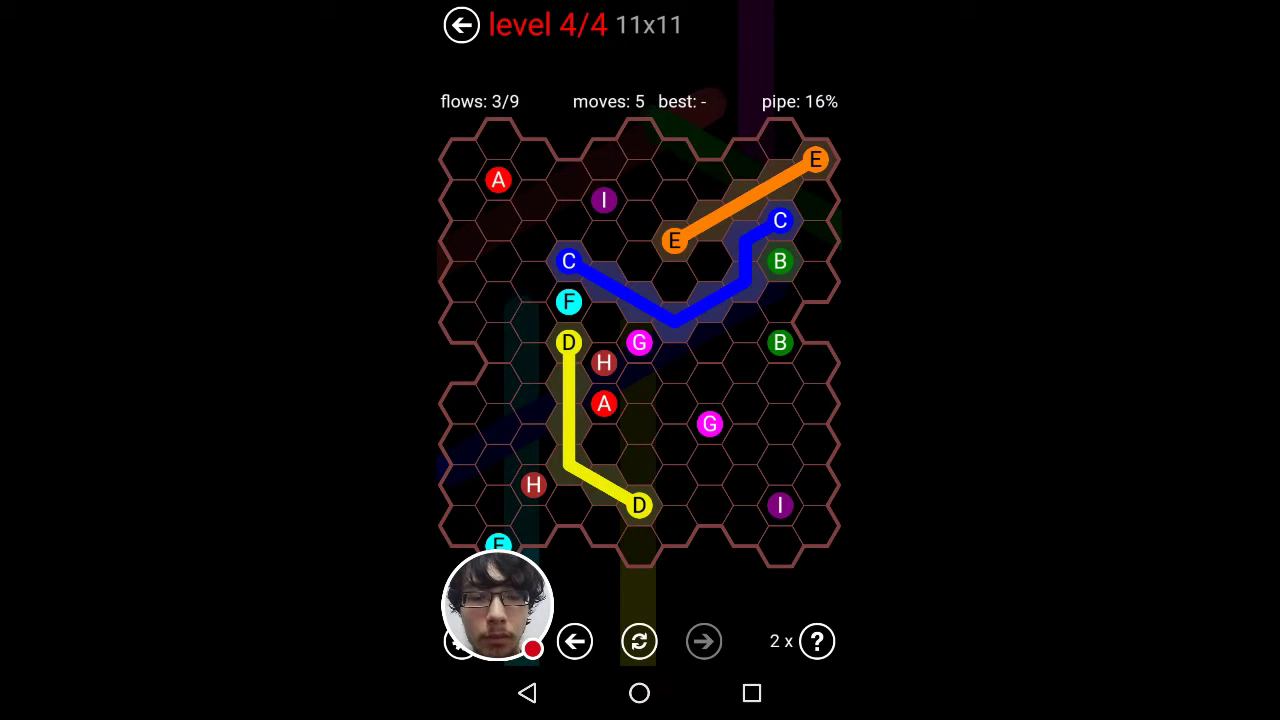
left_click(639, 641)
mouse_move(816, 160)
left_mouse_down()
mouse_move(816, 262)
mouse_move(816, 160)
mouse_move(674, 241)
mouse_move(604, 165)
mouse_move(497, 345)
mouse_move(470, 540)
mouse_move(485, 390)
mouse_move(480, 190)
mouse_move(530, 275)
mouse_move(500, 230)
mouse_move(600, 160)
mouse_move(600, 240)
mouse_move(674, 241)
left_mouse_up()
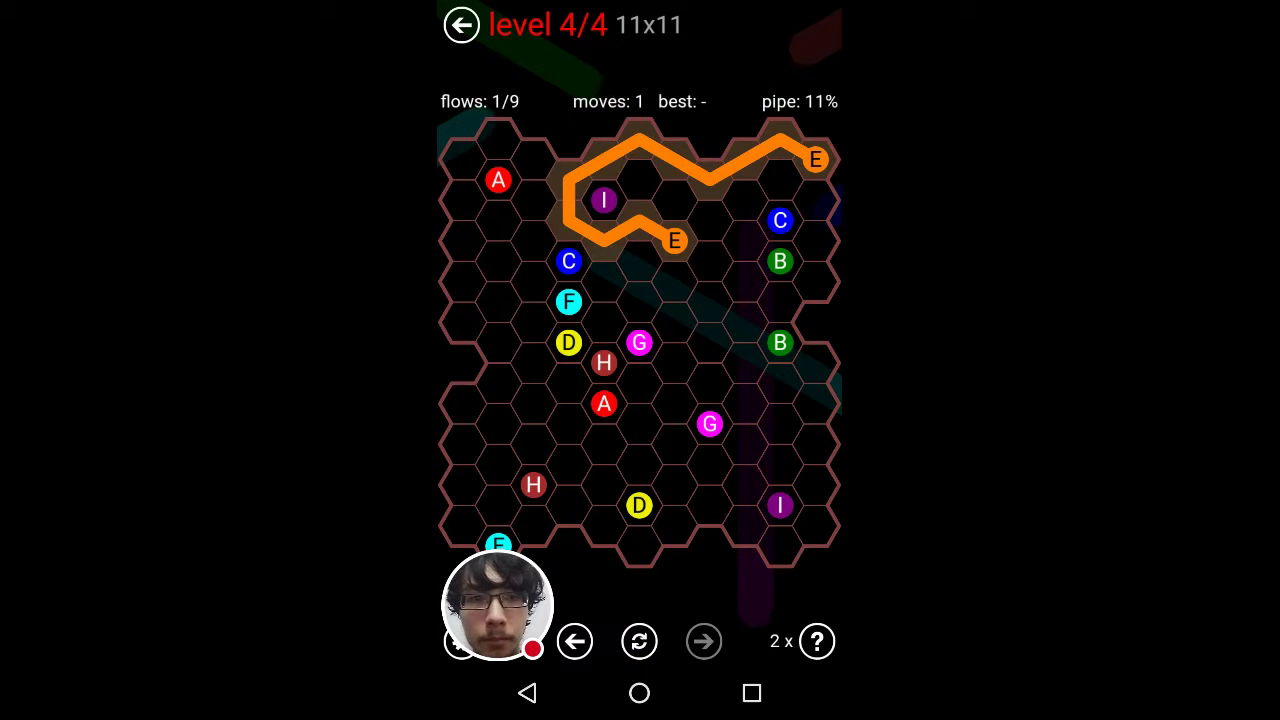
Connect the purple I, green B, blue C, yellow D and magenta G pairs
mouse_move(604, 200)
left_mouse_down()
mouse_move(780, 300)
mouse_move(780, 505)
left_mouse_up()
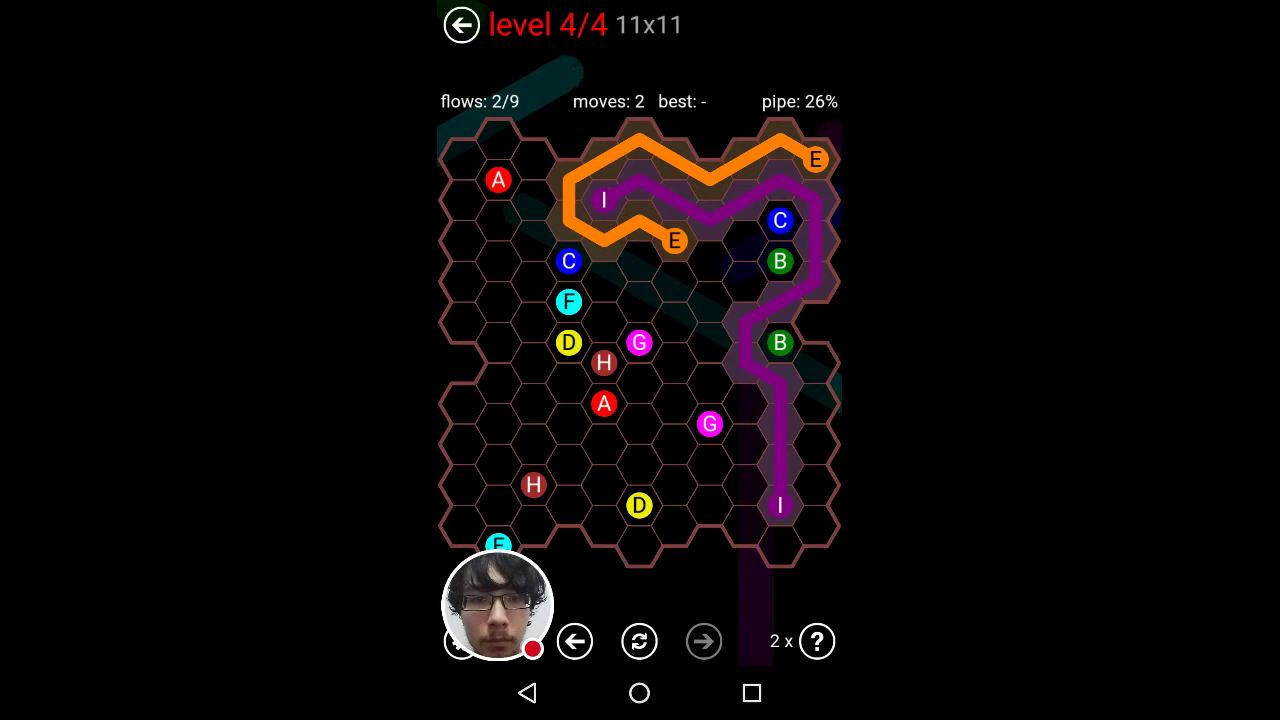
left_click_drag(780, 343, 780, 261)
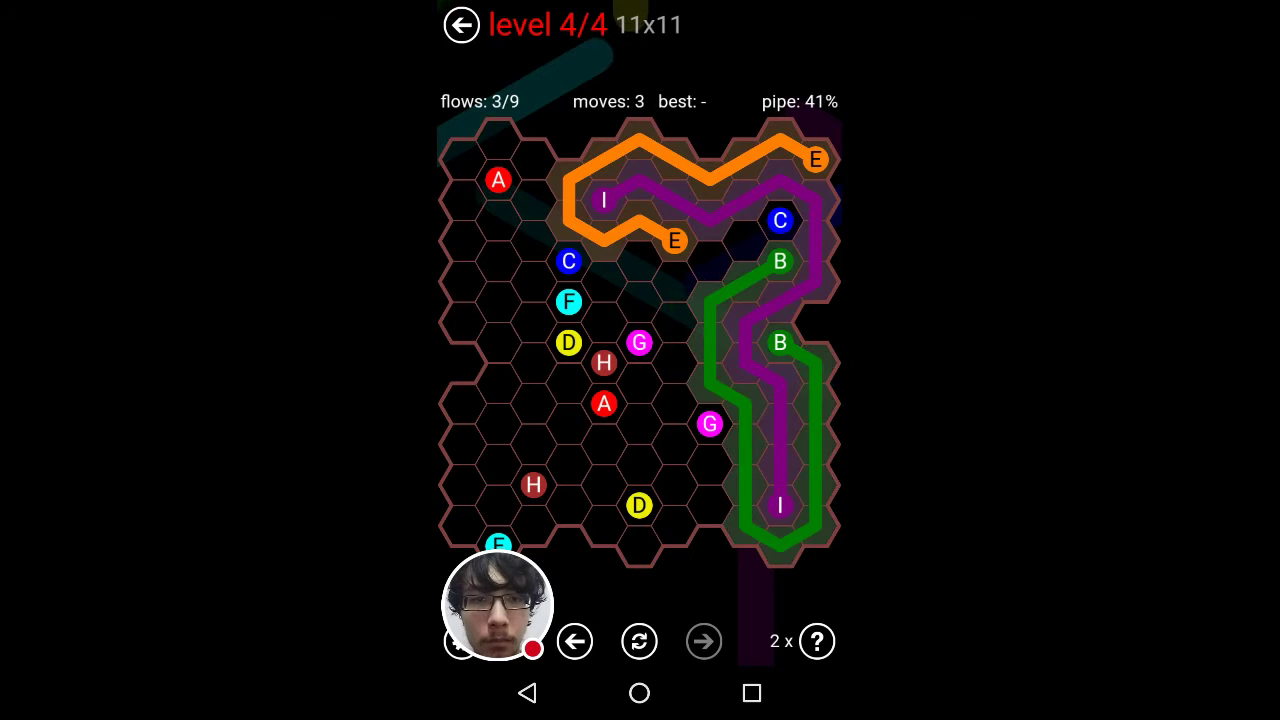
left_click_drag(780, 220, 568, 261)
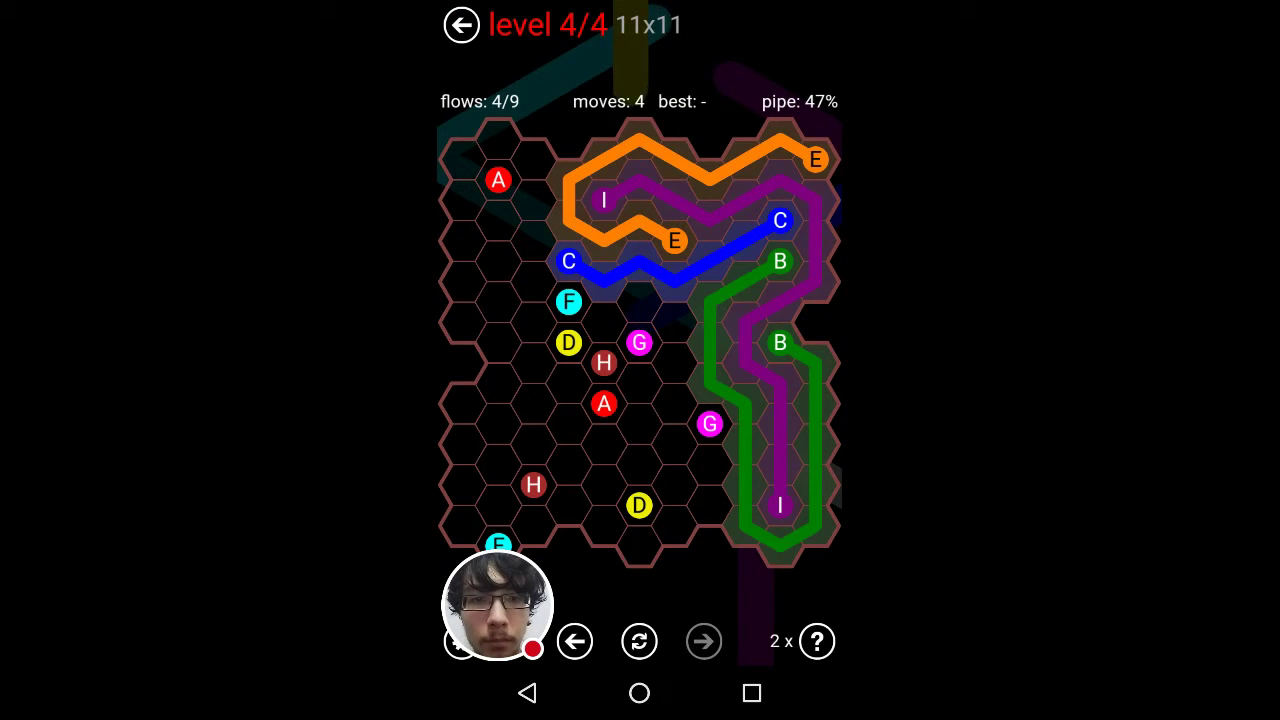
left_click_drag(568, 343, 638, 505)
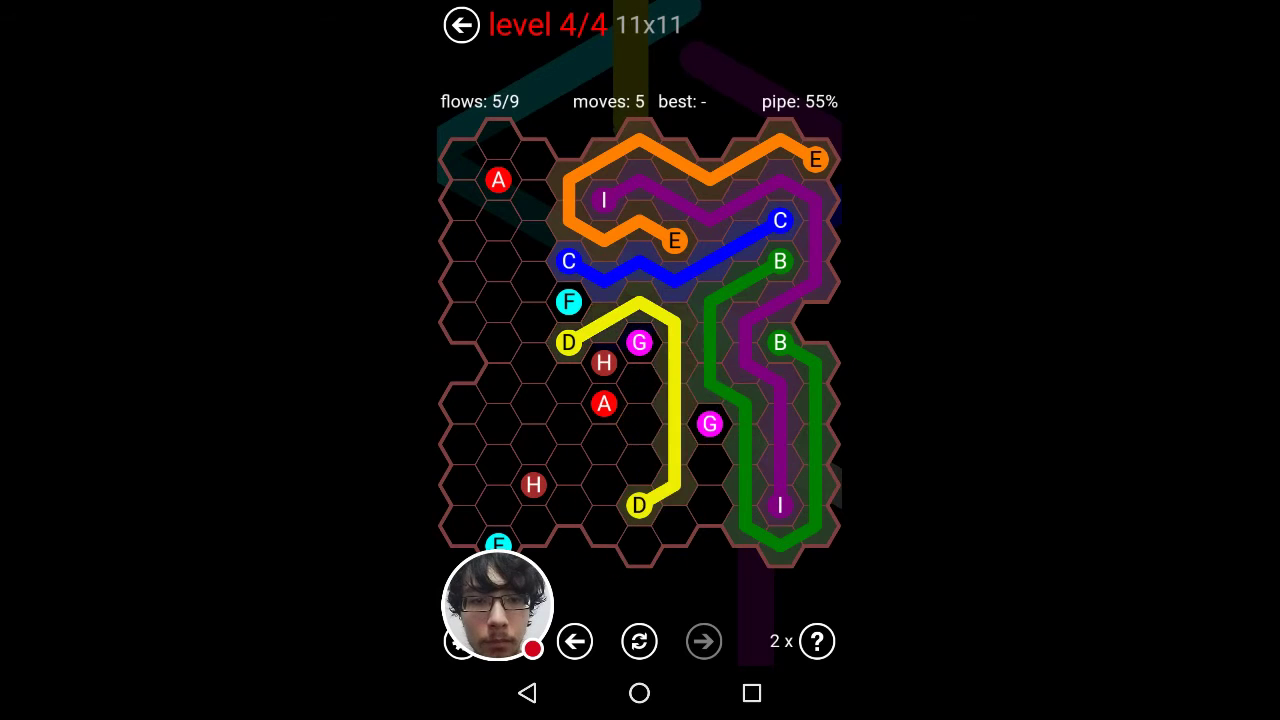
left_click_drag(709, 424, 638, 343)
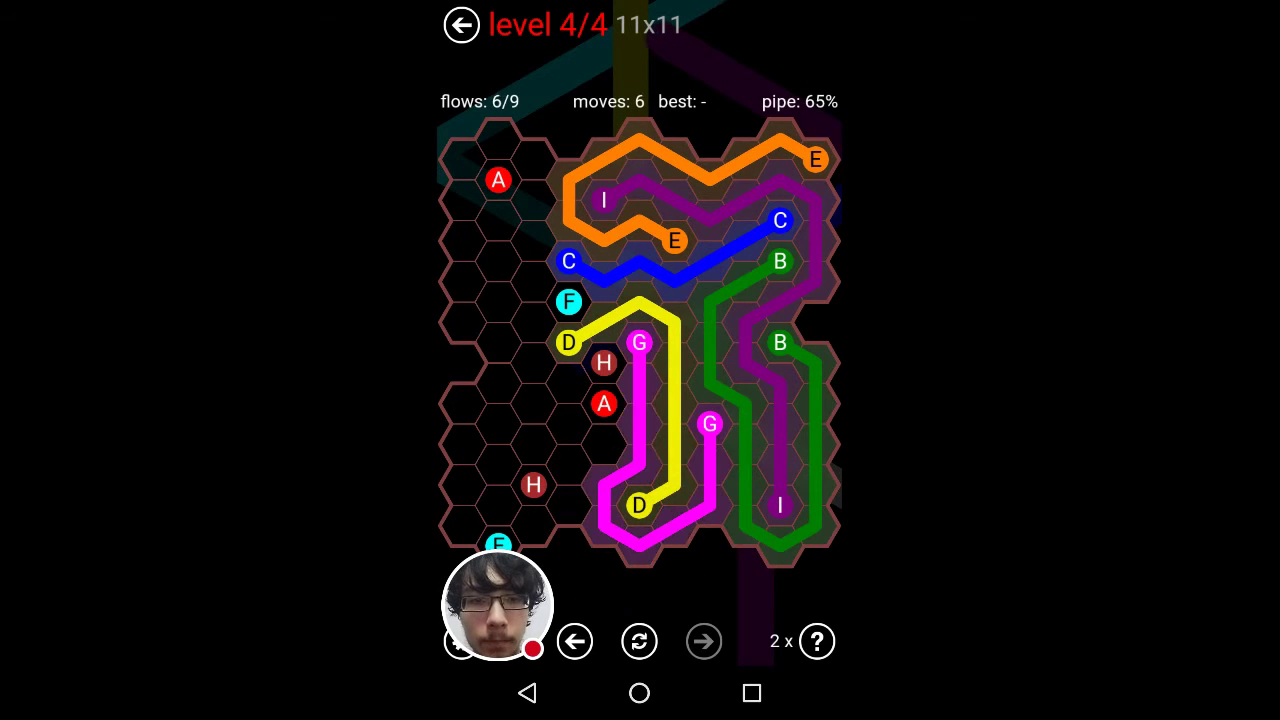
Route the red A and cyan F pipes, join H to reach 100%, and close the streak message
left_click_drag(603, 404, 500, 410)
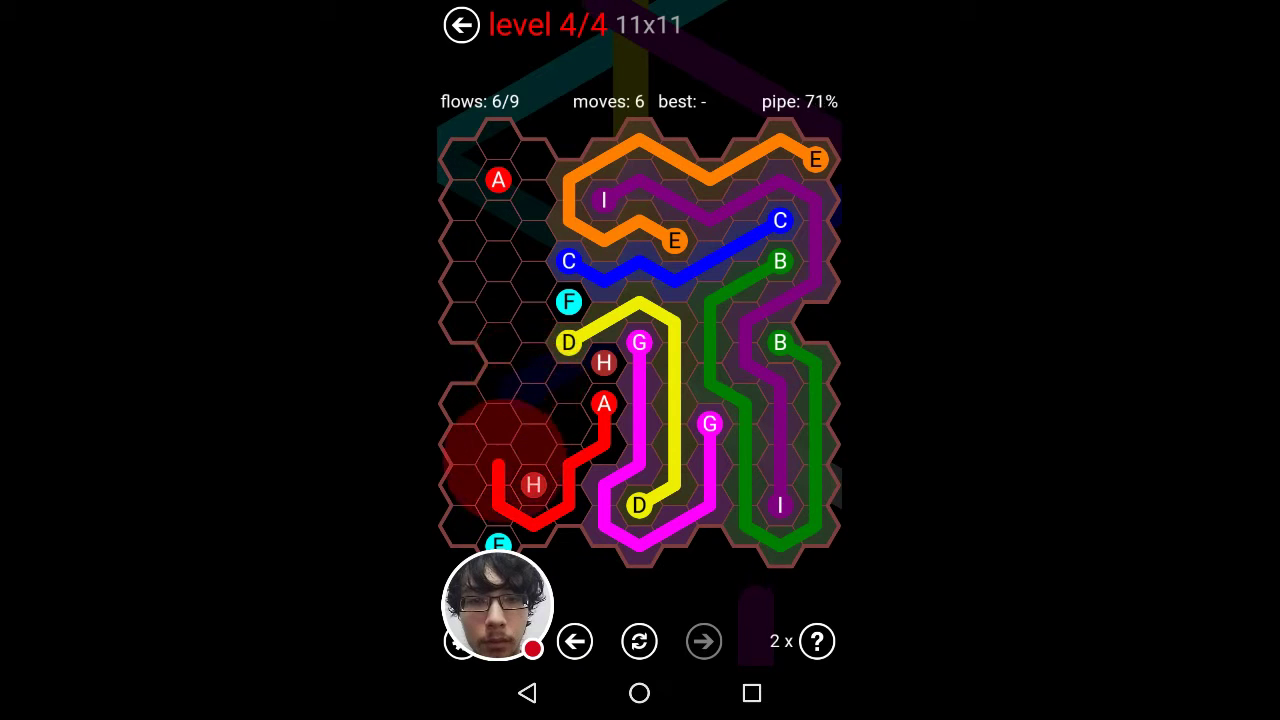
mouse_move(500, 410)
left_mouse_down()
mouse_move(500, 500)
mouse_move(603, 404)
left_mouse_up()
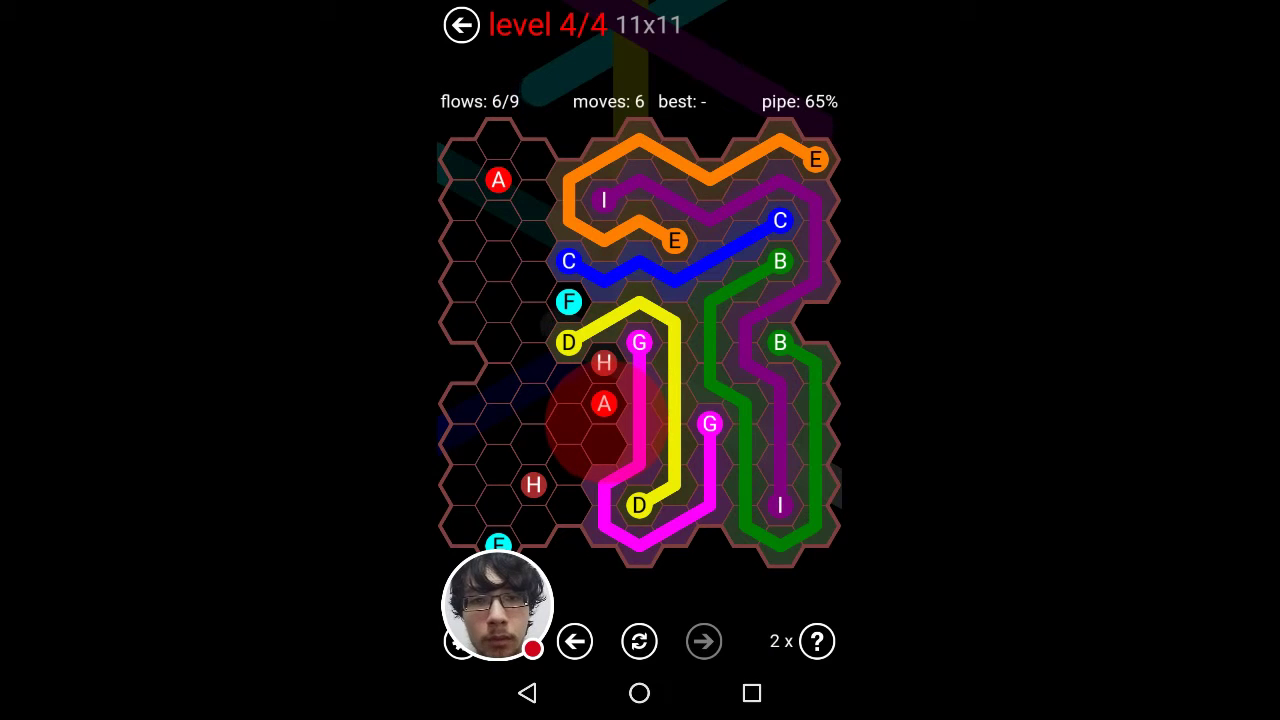
left_click_drag(604, 404, 604, 444)
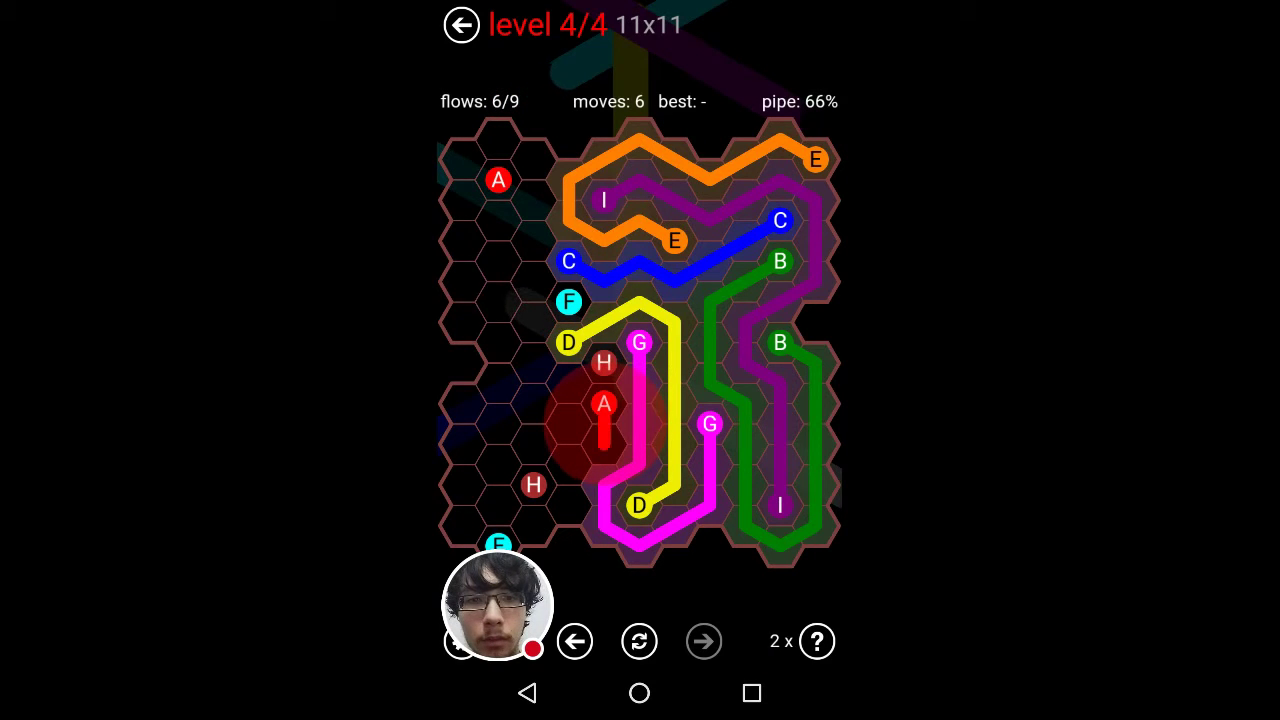
mouse_move(568, 302)
left_mouse_down()
mouse_move(500, 140)
mouse_move(498, 540)
left_mouse_up()
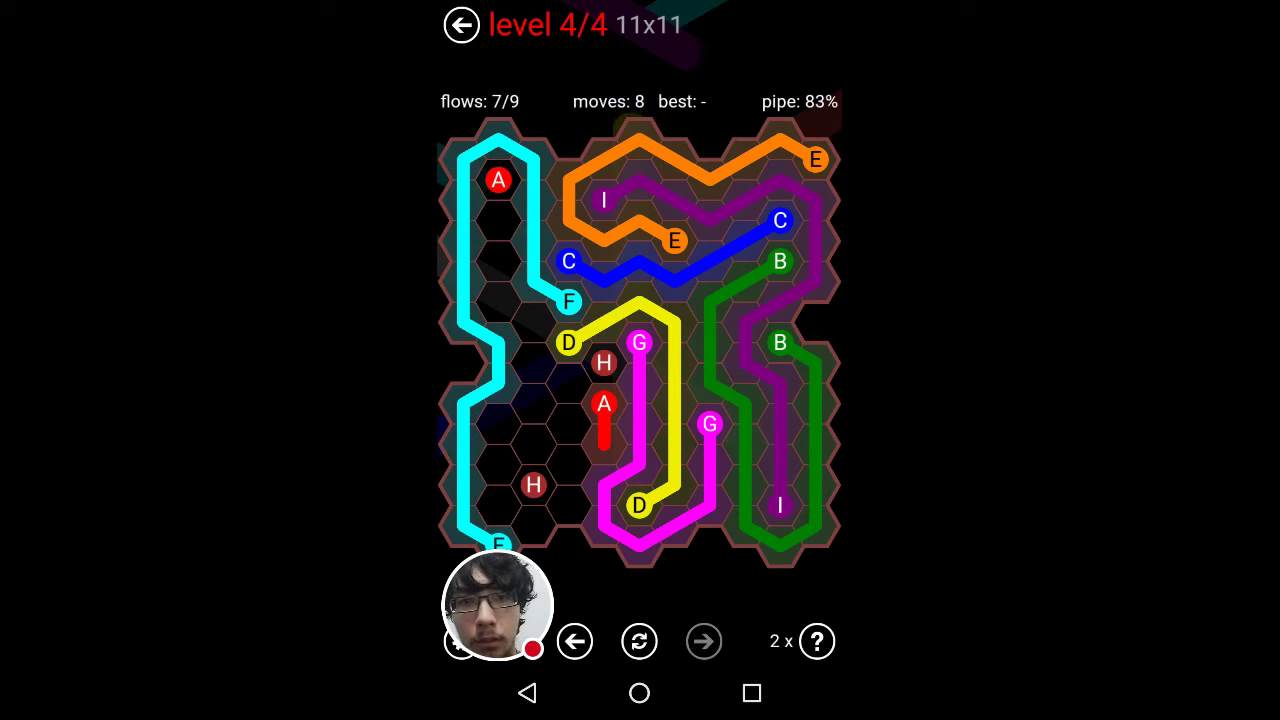
mouse_move(498, 180)
left_mouse_down()
mouse_move(604, 404)
mouse_move(532, 484)
left_mouse_up()
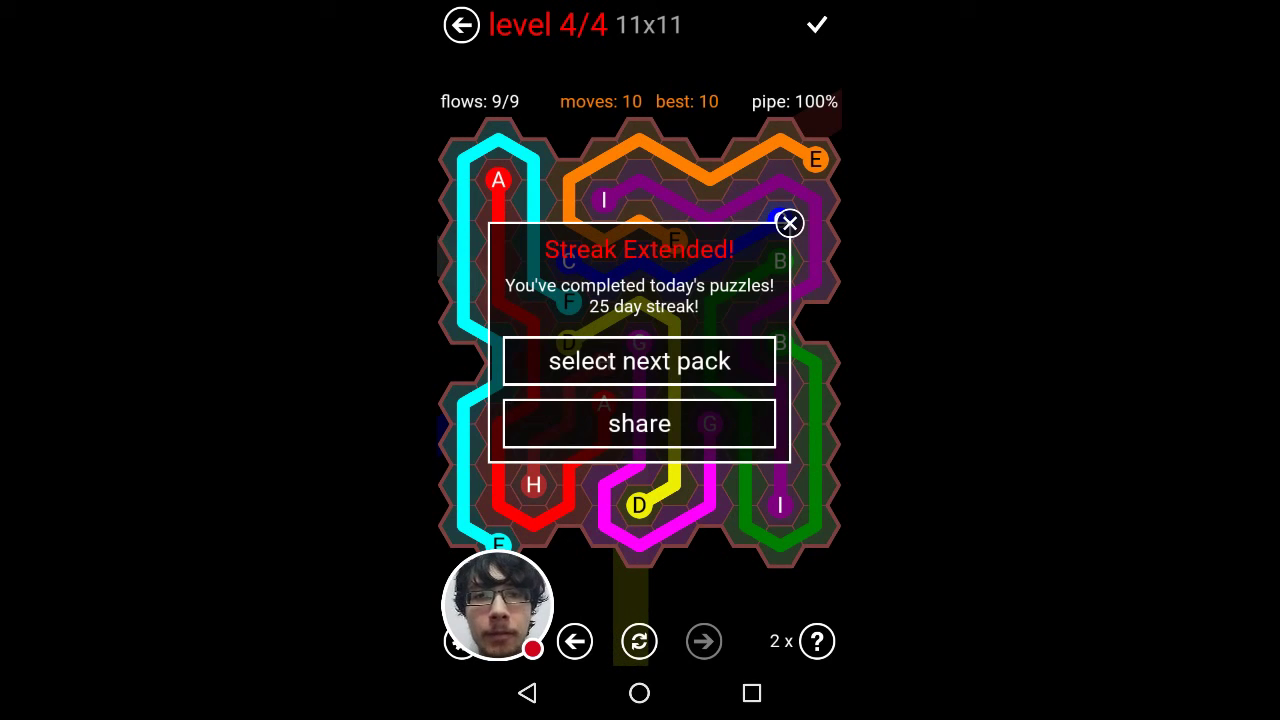
left_click(790, 223)
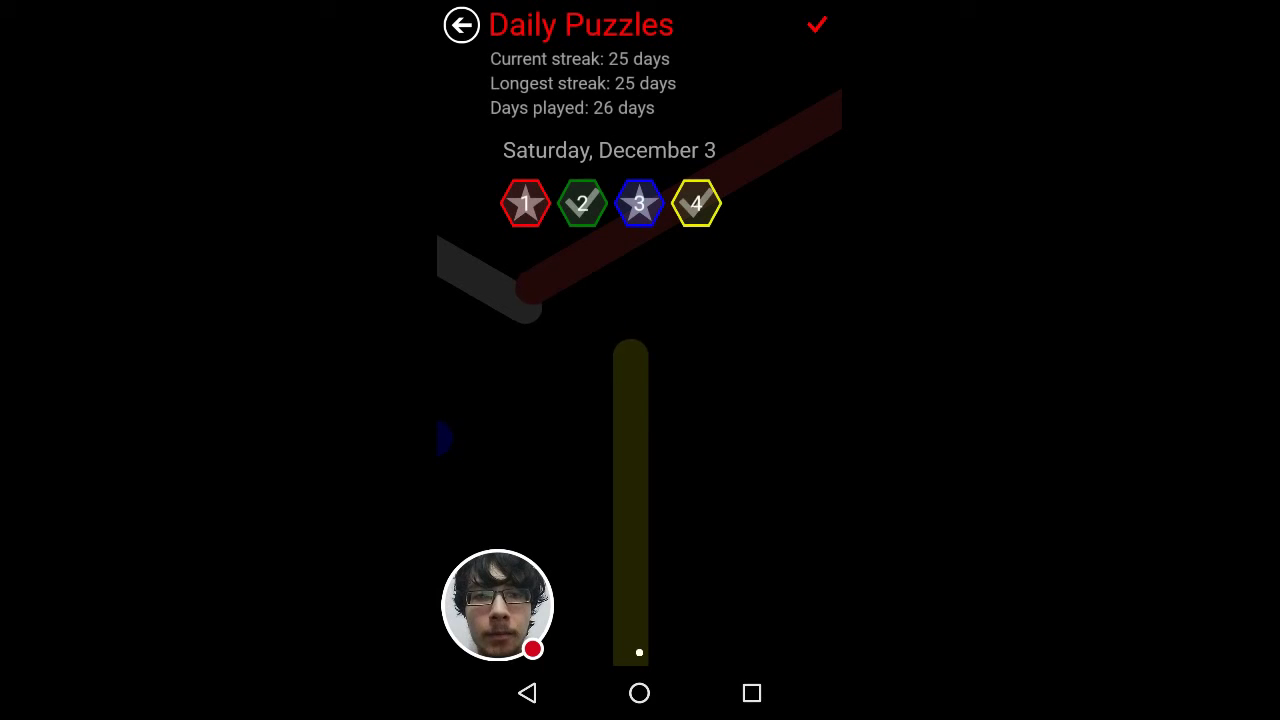